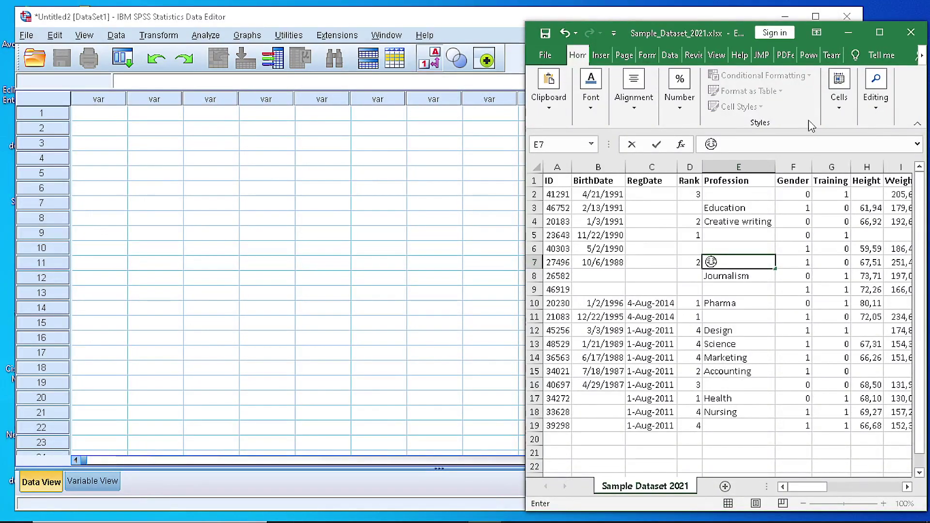
Step: Clear the smiley from the Profession cell E7 in the Excel sheet
{"action": "key", "text": "BackSpace"}
{"action": "left_click", "coordinate": [683, 195]}
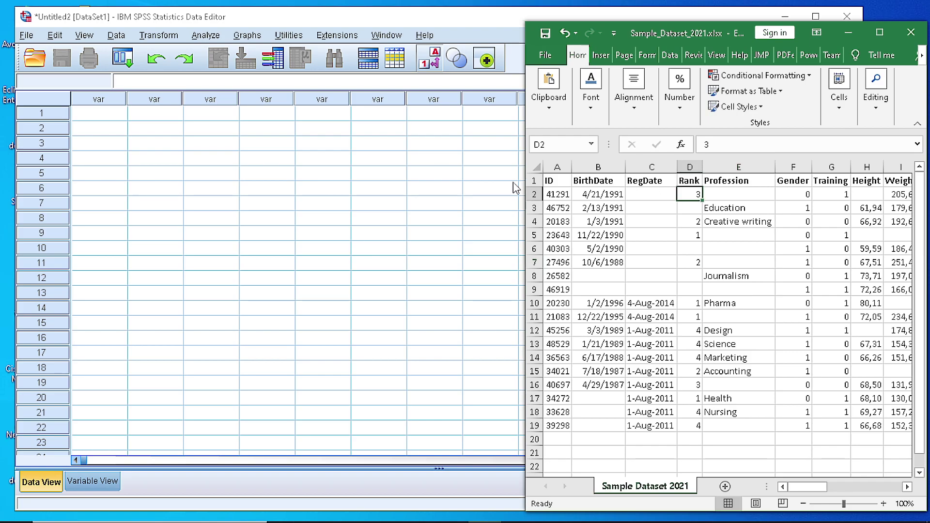
{"action": "left_click", "coordinate": [136, 144]}
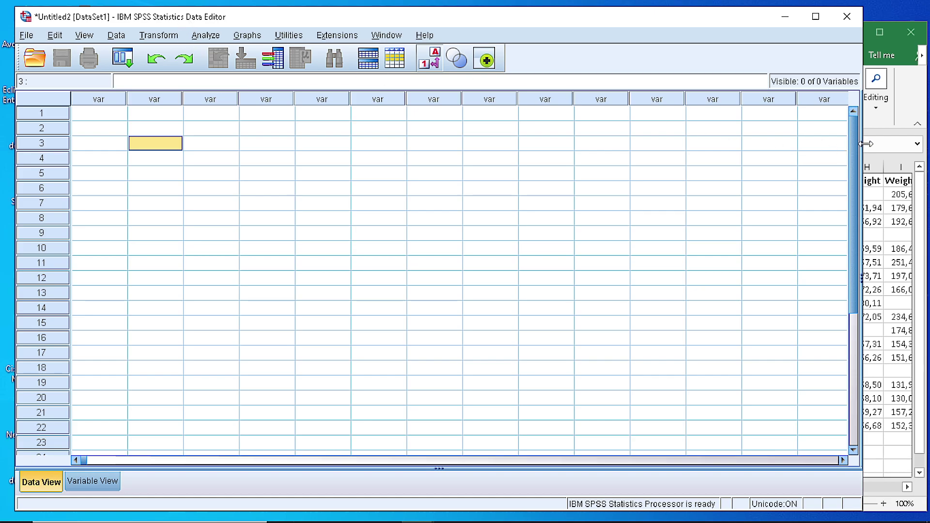
{"action": "left_click", "coordinate": [900, 112]}
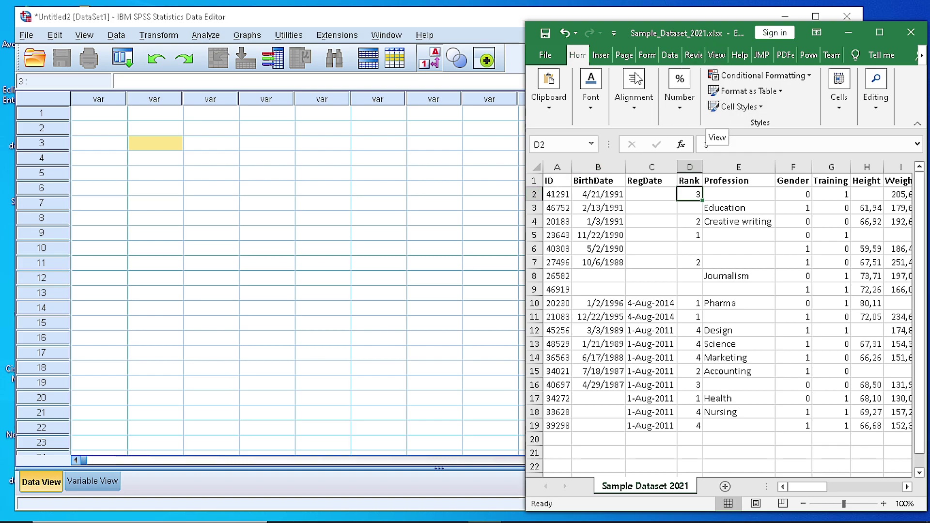
{"action": "left_click", "coordinate": [551, 181]}
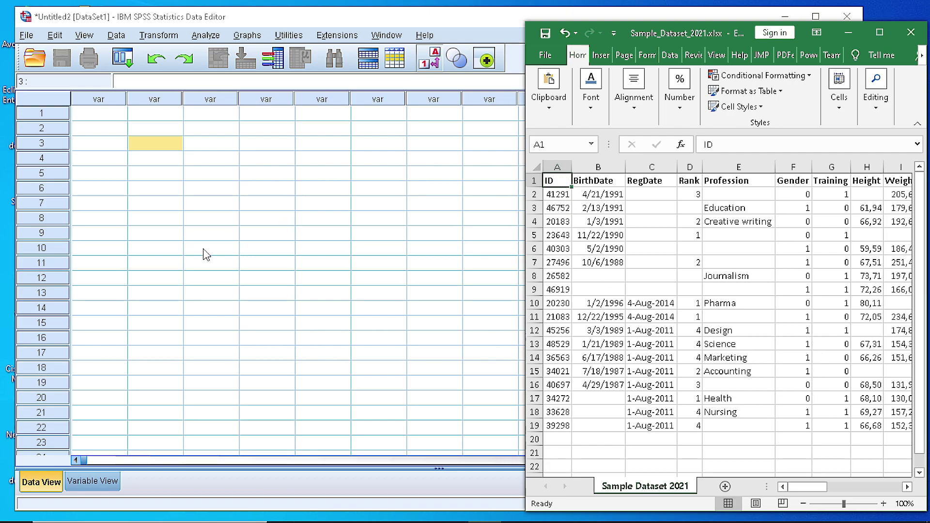
Step: Switch to SPSS Statistics, show the Variable View, and arrange its window side by side with the Excel workbook
{"action": "left_click", "coordinate": [145, 35]}
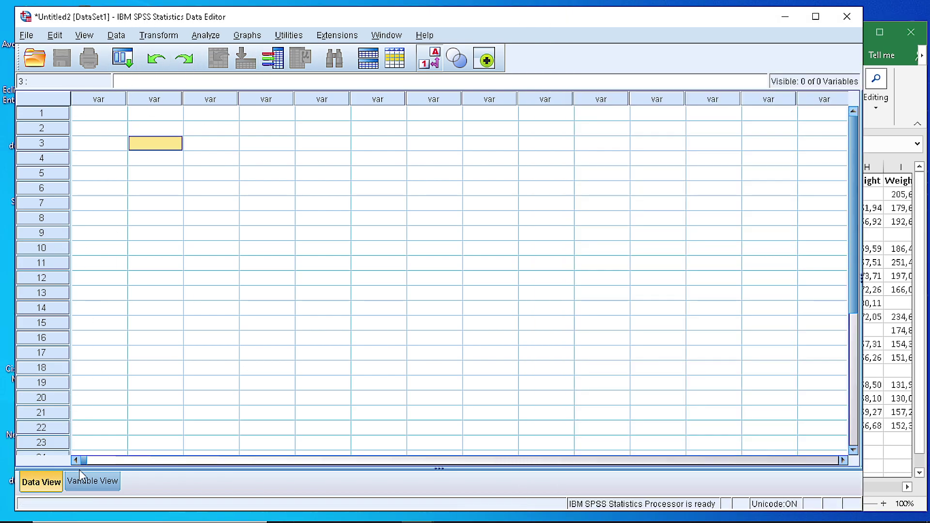
{"action": "left_click", "coordinate": [85, 480]}
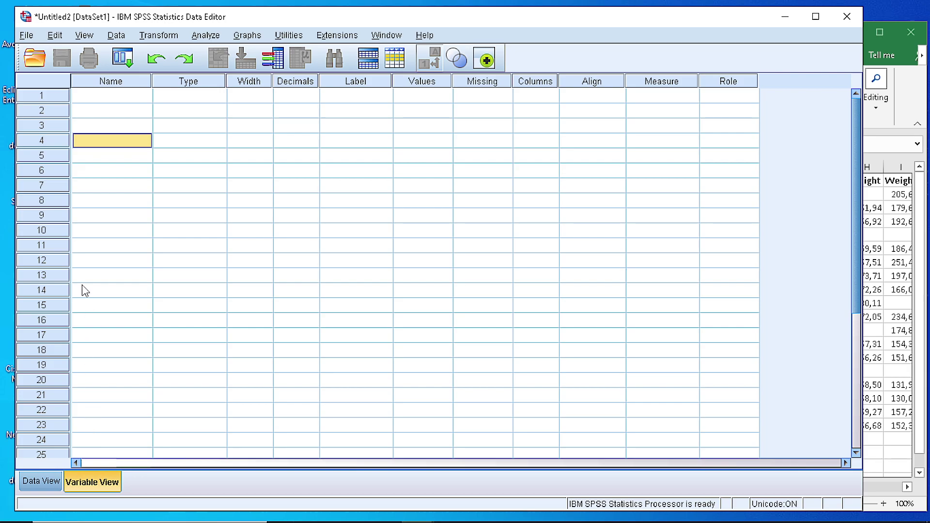
{"action": "left_click", "coordinate": [100, 95]}
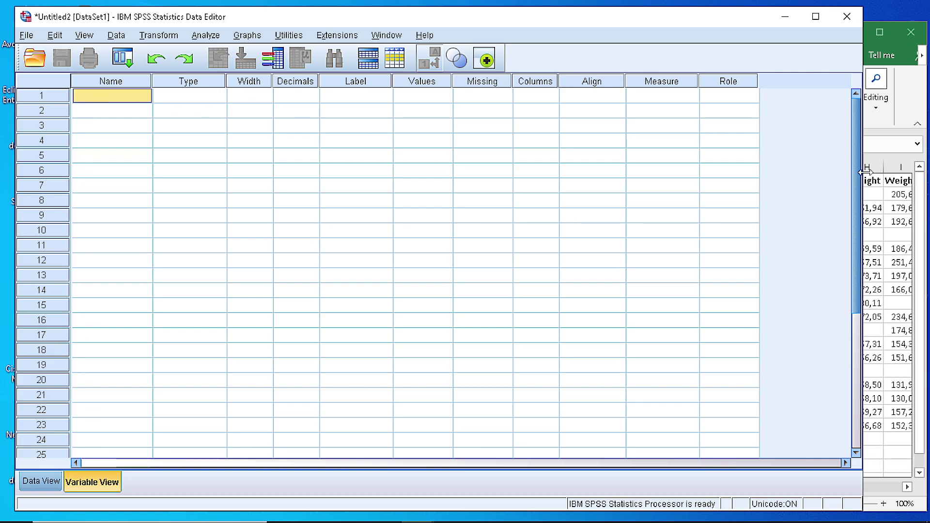
{"action": "left_click_drag", "start_coordinate": [864, 172], "coordinate": [620, 173]}
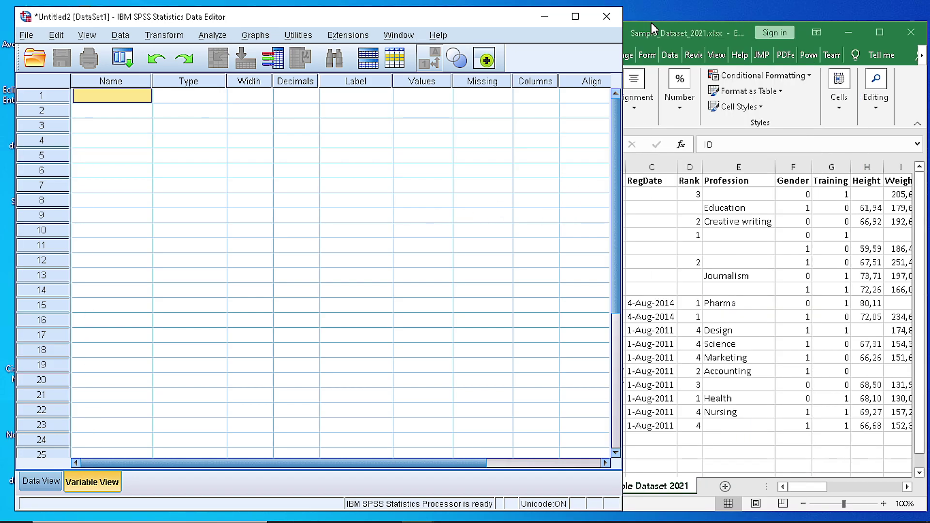
{"action": "left_click_drag", "start_coordinate": [653, 29], "coordinate": [759, 17]}
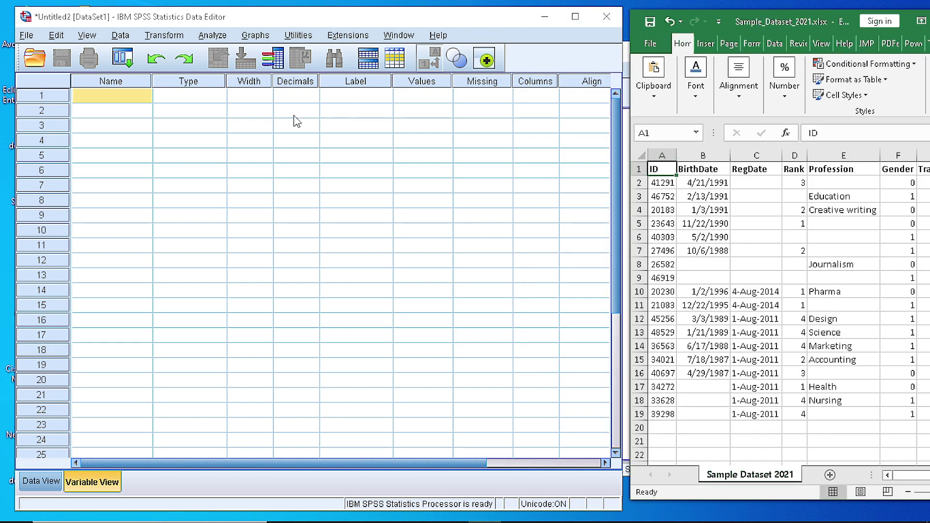
Step: Define the first variable in row 1 with the name ID
{"action": "left_click", "coordinate": [94, 97]}
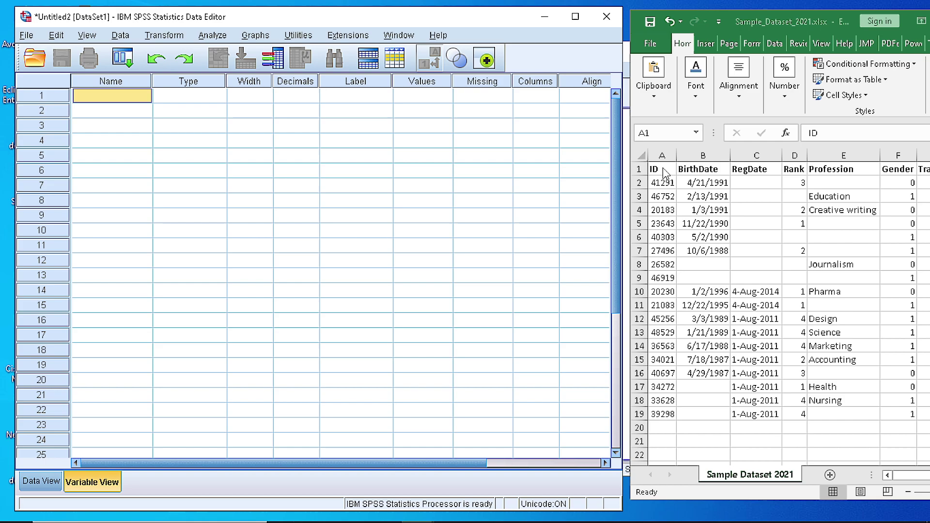
{"action": "left_click", "coordinate": [89, 100]}
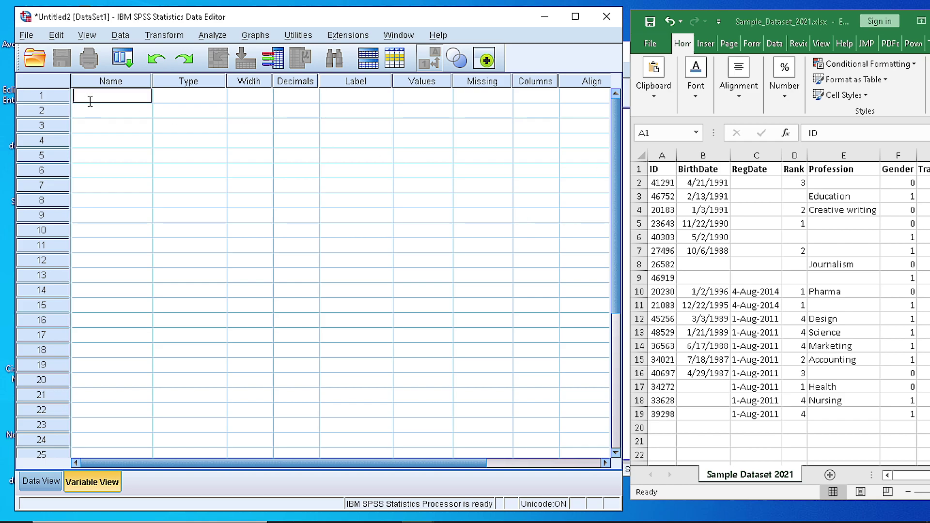
{"action": "type", "text": "ID"}
{"action": "key", "text": "BackSpace"}
{"action": "key", "text": "BackSpace"}
{"action": "type", "text": "ID"}
{"action": "left_click", "coordinate": [89, 95]}
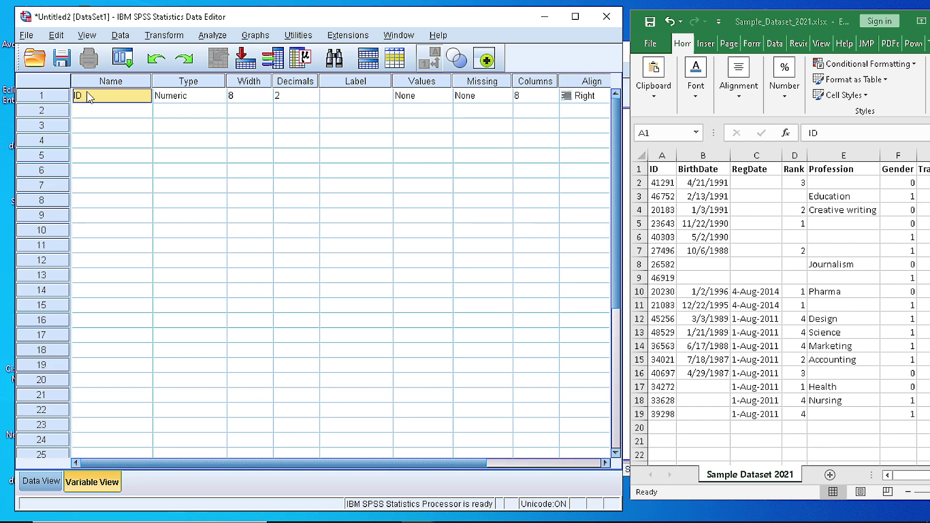
{"action": "key", "text": "Tab"}
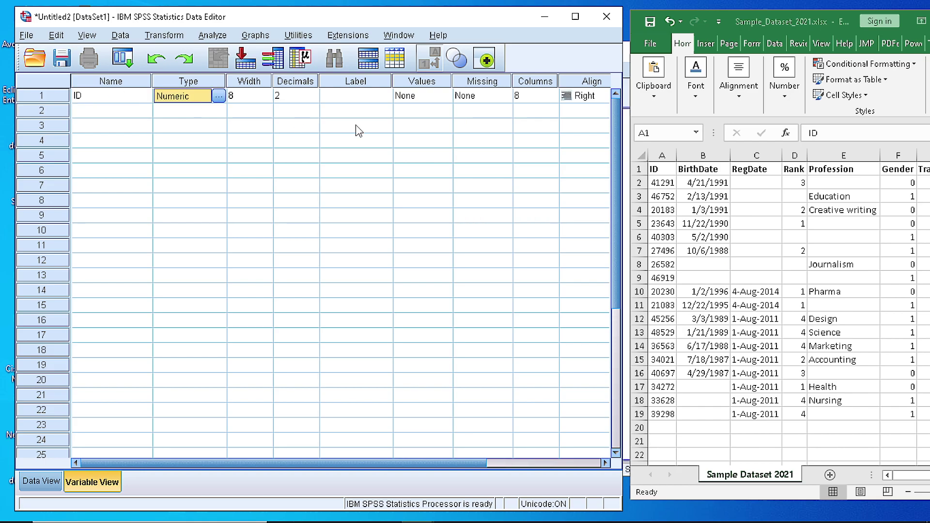
Step: Keep the ID variable's type as Numeric and set its width to 5 with 0 decimal places
{"action": "left_click", "coordinate": [661, 187]}
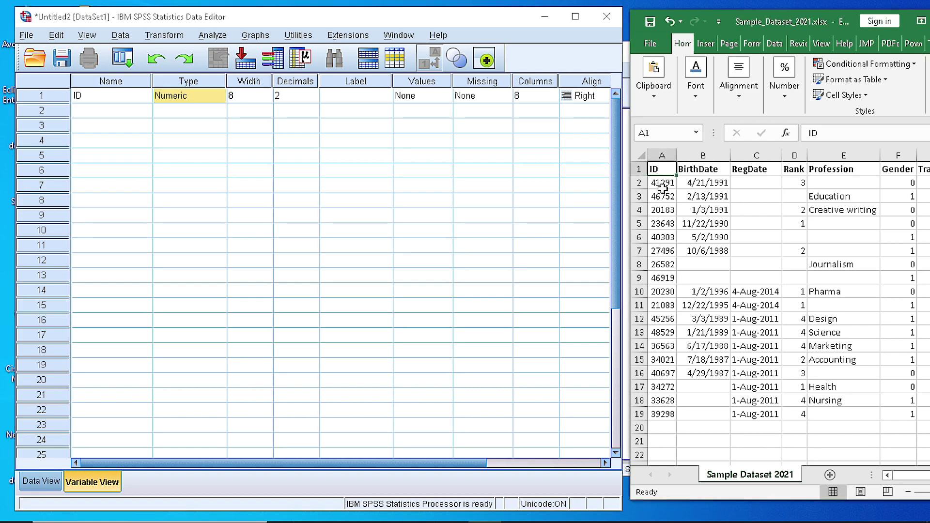
{"action": "left_click", "coordinate": [663, 188]}
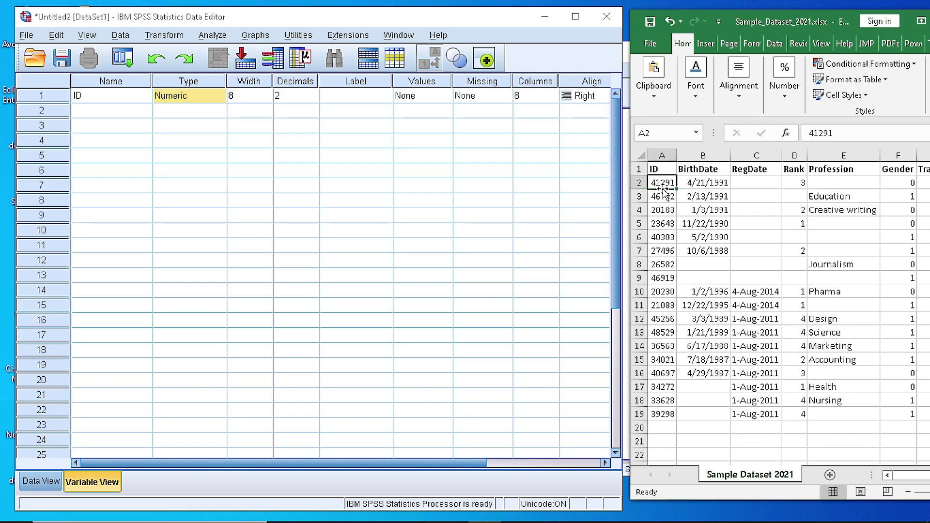
{"action": "left_click", "coordinate": [207, 99]}
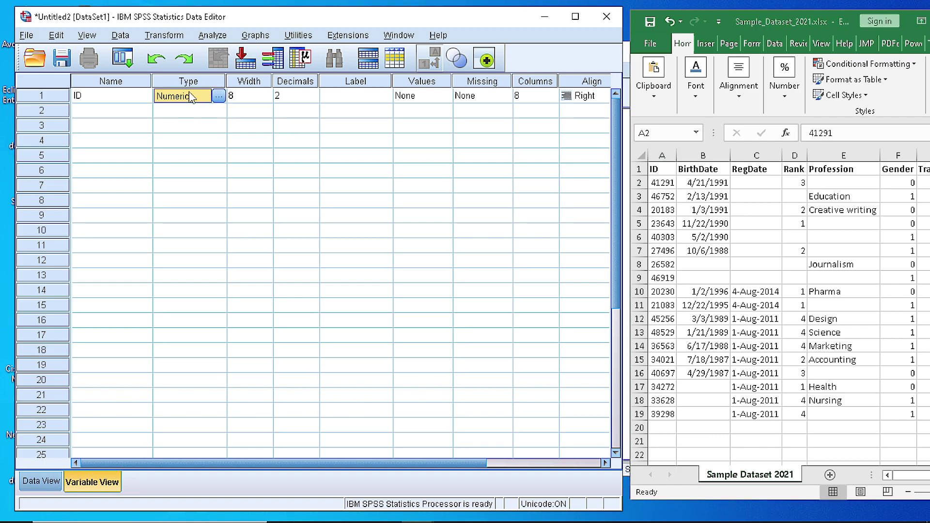
{"action": "left_click", "coordinate": [215, 97]}
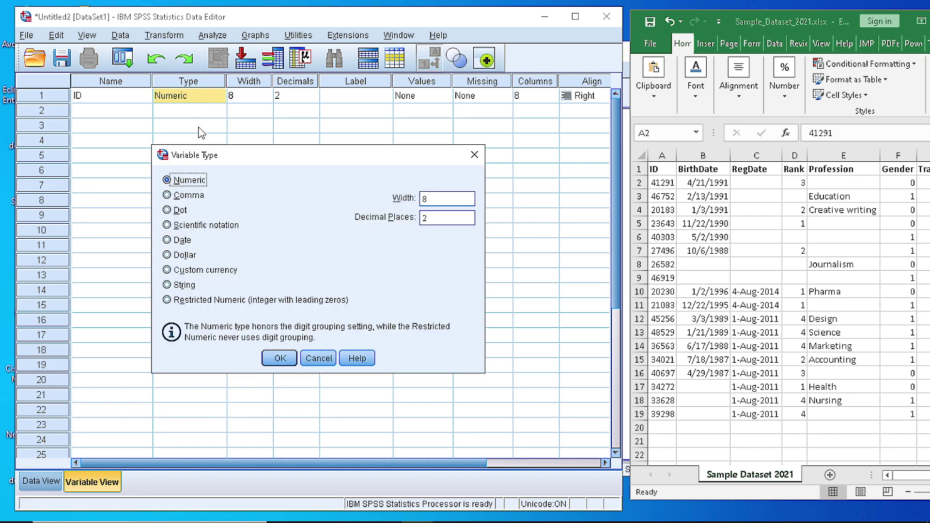
{"action": "left_click_drag", "start_coordinate": [205, 158], "coordinate": [216, 158]}
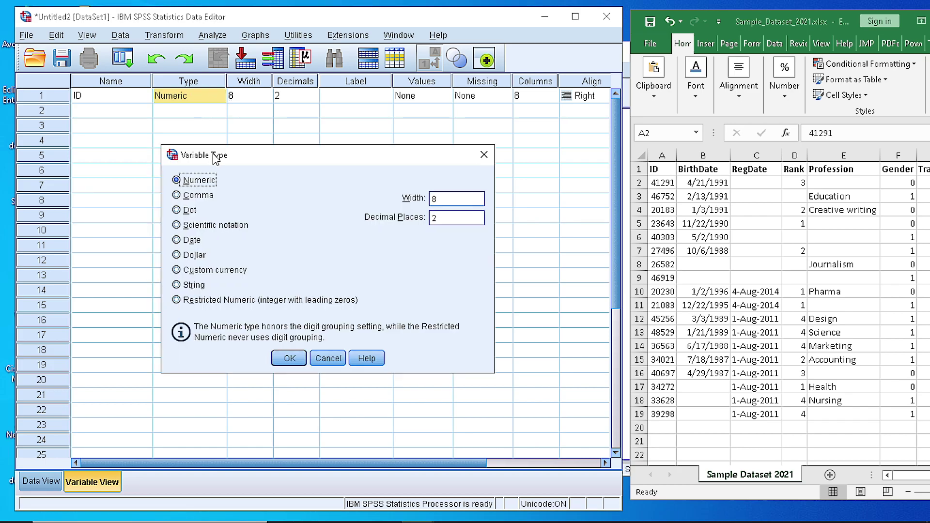
{"action": "double_click", "coordinate": [454, 198]}
{"action": "type", "text": "5"}
{"action": "key", "text": "Tab"}
{"action": "type", "text": "0"}
{"action": "left_click", "coordinate": [289, 358]}
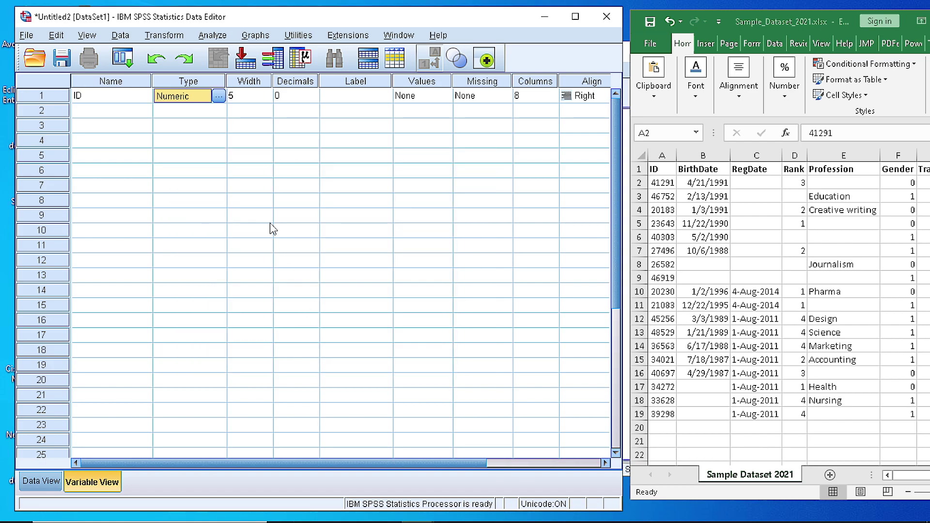
{"action": "left_click", "coordinate": [255, 95]}
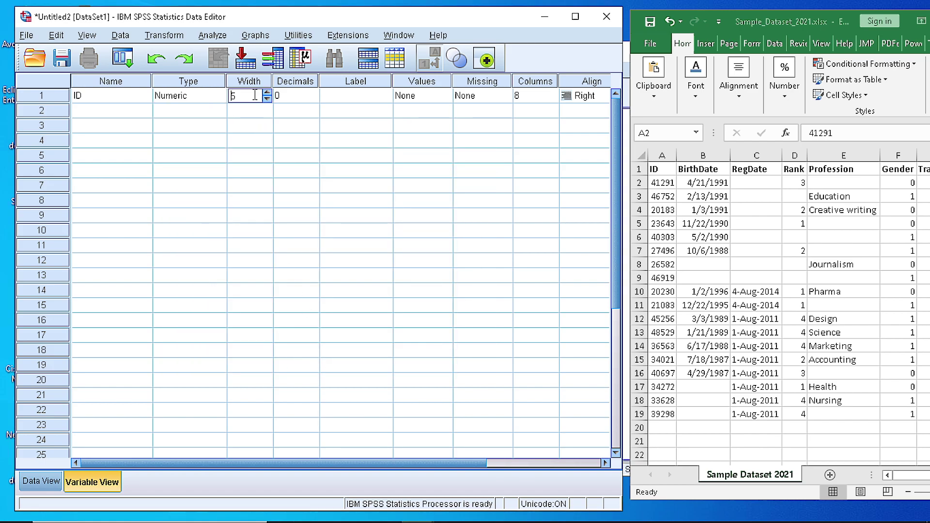
{"action": "left_click", "coordinate": [292, 96]}
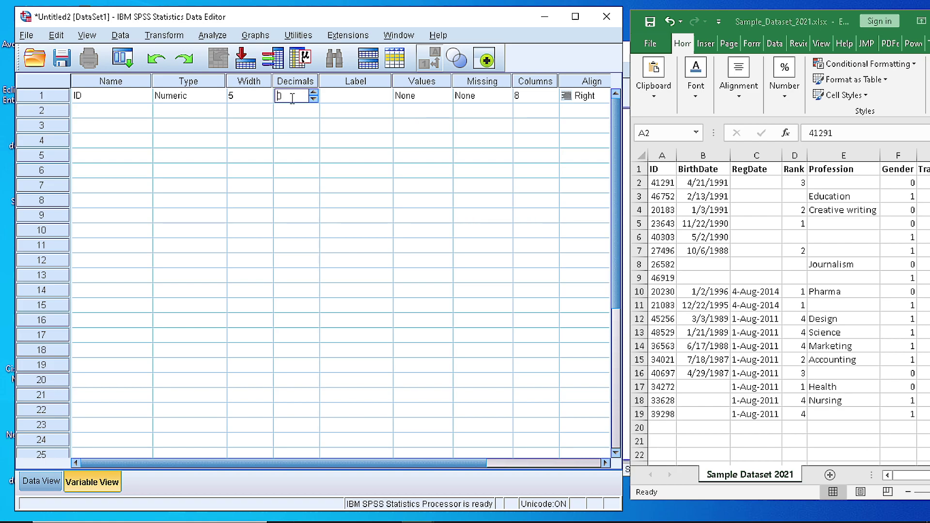
Step: Give the ID variable the label EmployeeID
{"action": "left_click", "coordinate": [342, 98]}
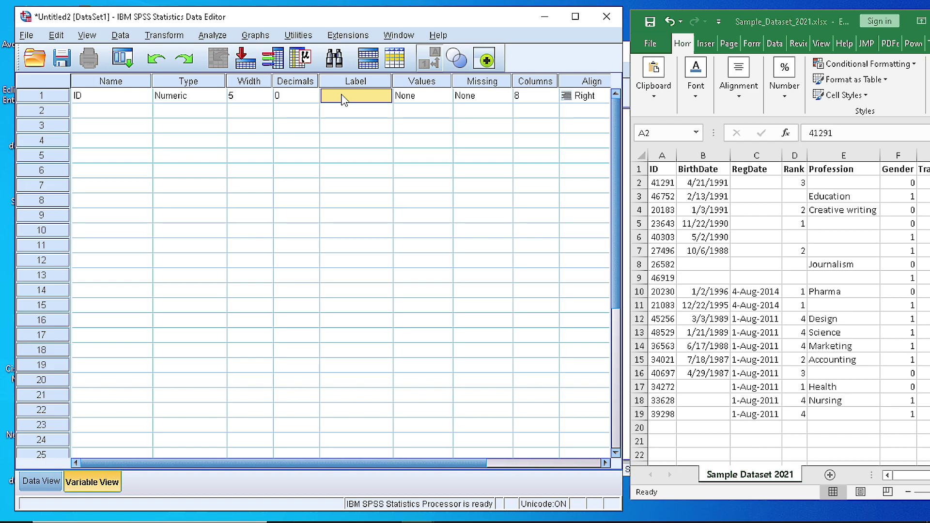
{"action": "left_click", "coordinate": [343, 95]}
{"action": "type", "text": "Empl"}
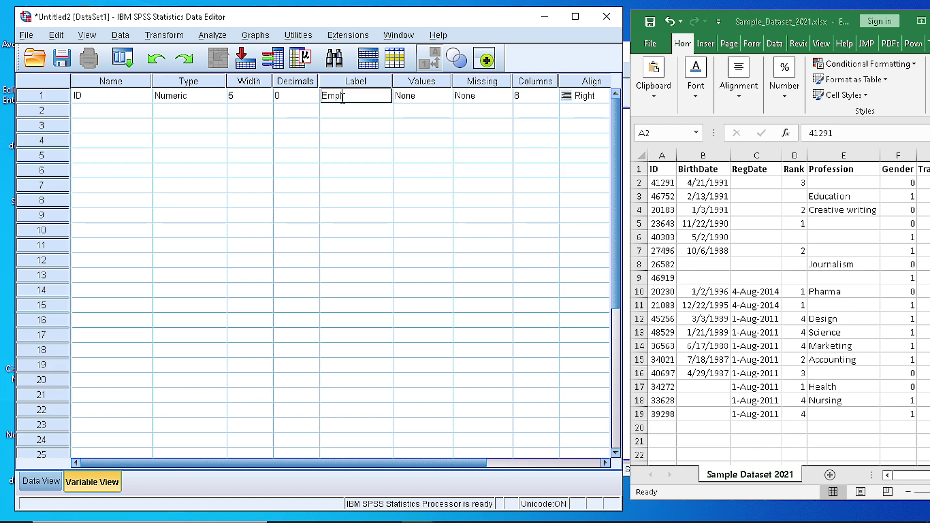
{"action": "type", "text": "oyeeID"}
{"action": "key", "text": "Return"}
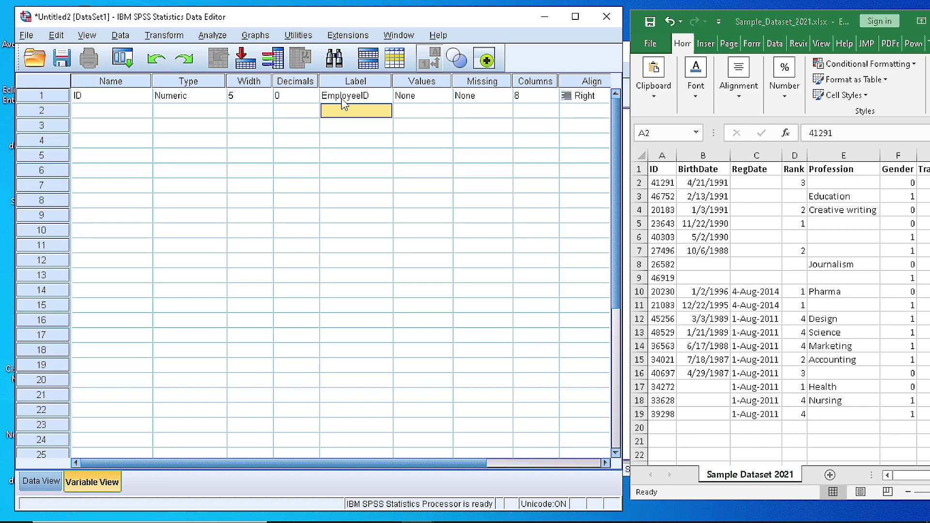
{"action": "left_click", "coordinate": [342, 97]}
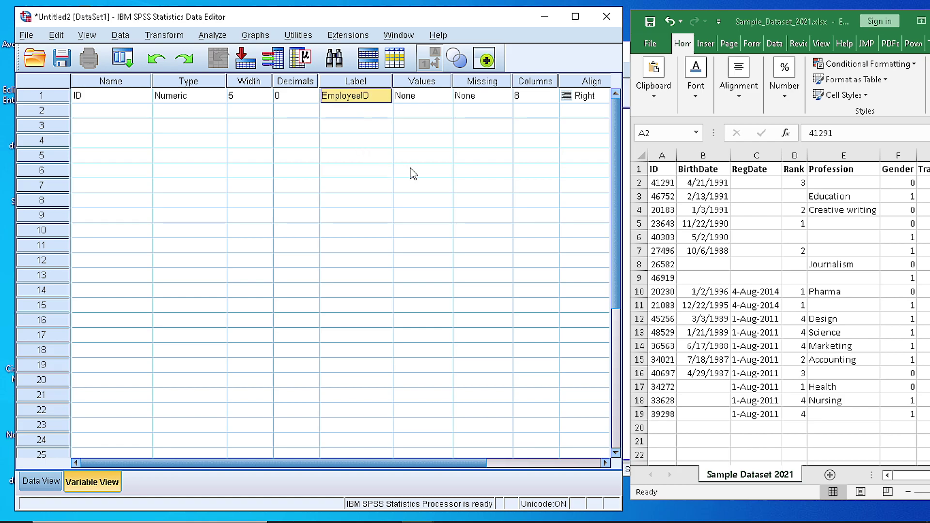
Step: Inspect the Value Labels and Missing Values settings of the ID variable
{"action": "left_click", "coordinate": [426, 99]}
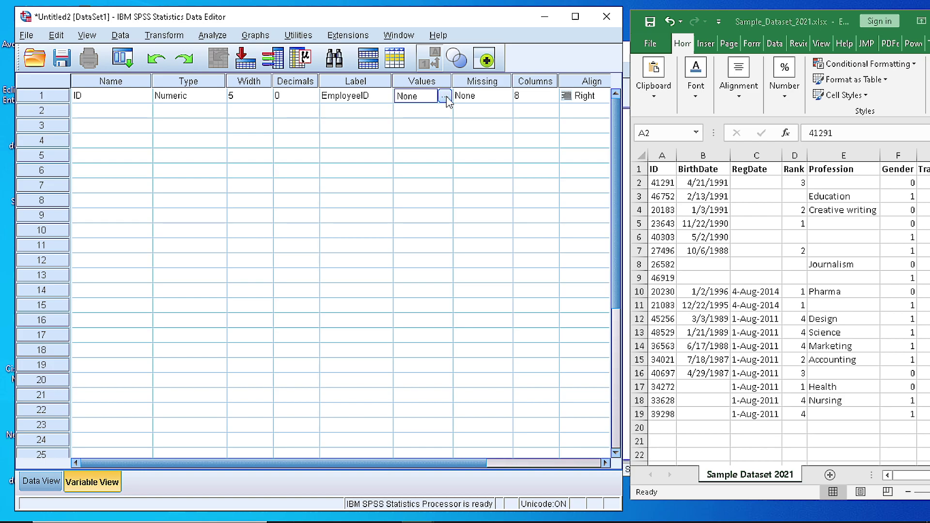
{"action": "left_click", "coordinate": [445, 96]}
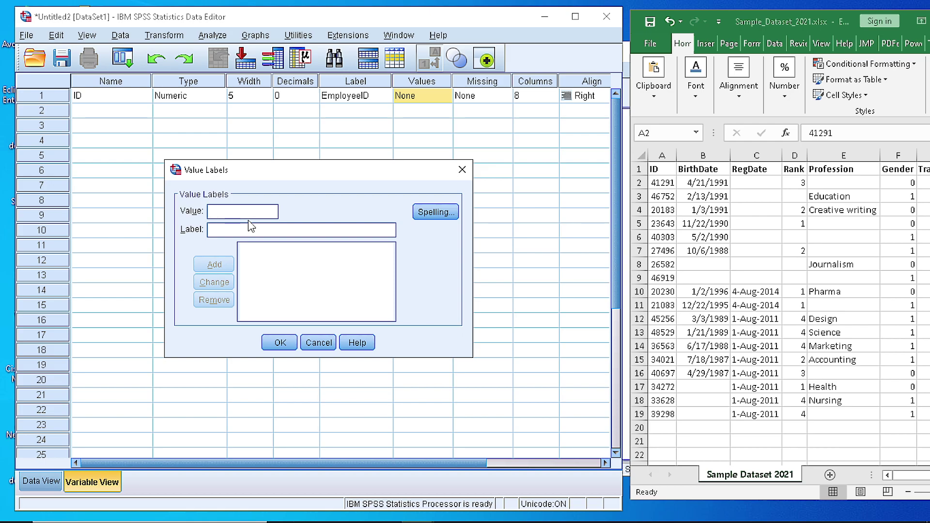
{"action": "key", "text": "Escape"}
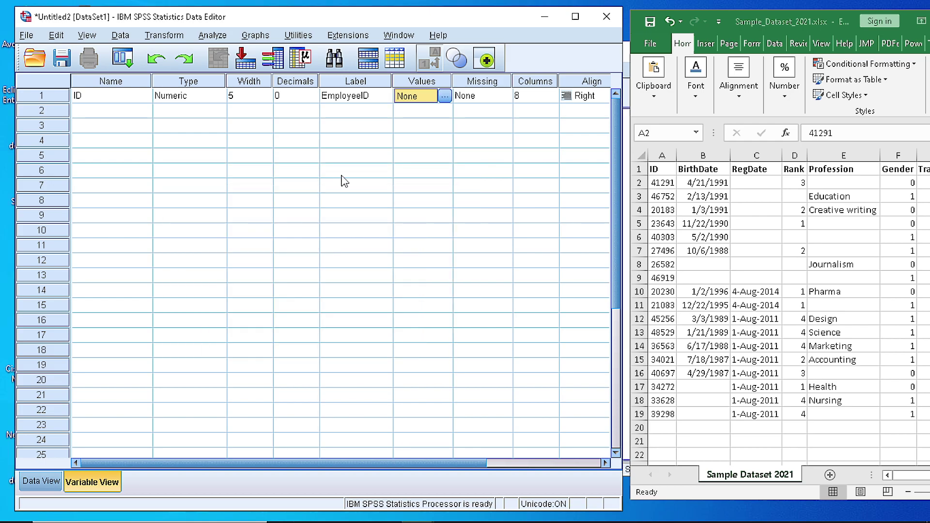
{"action": "left_click", "coordinate": [492, 100]}
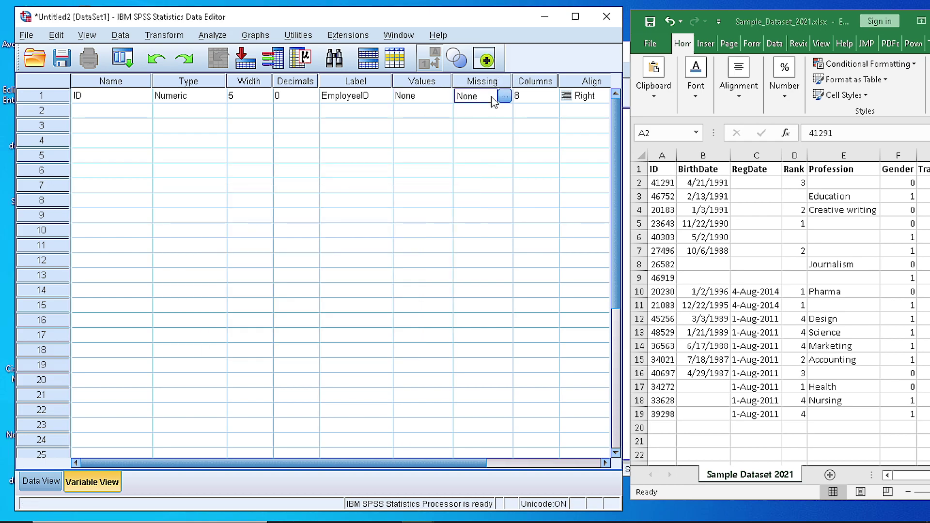
{"action": "left_click", "coordinate": [505, 98]}
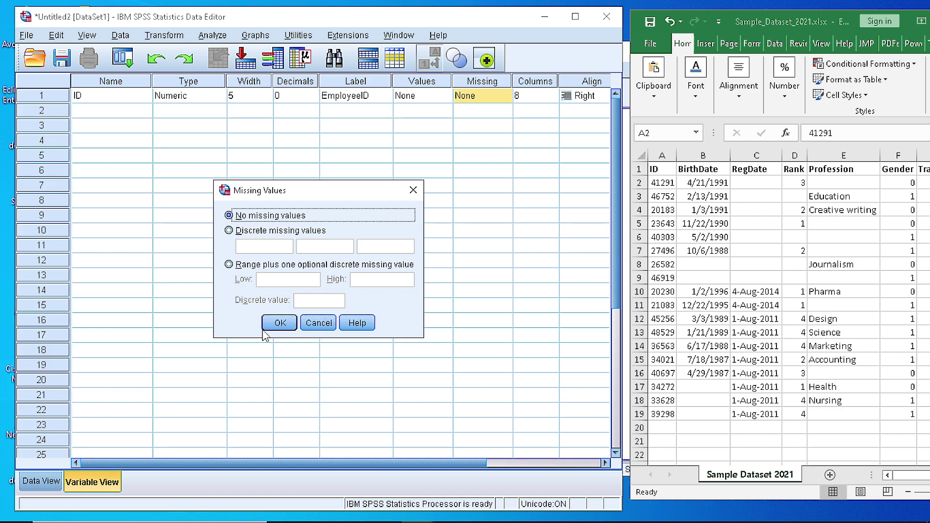
{"action": "left_click", "coordinate": [305, 323]}
Step: Check the ID column in the Data View and set the variable's Columns display width to 5
{"action": "left_click", "coordinate": [540, 96]}
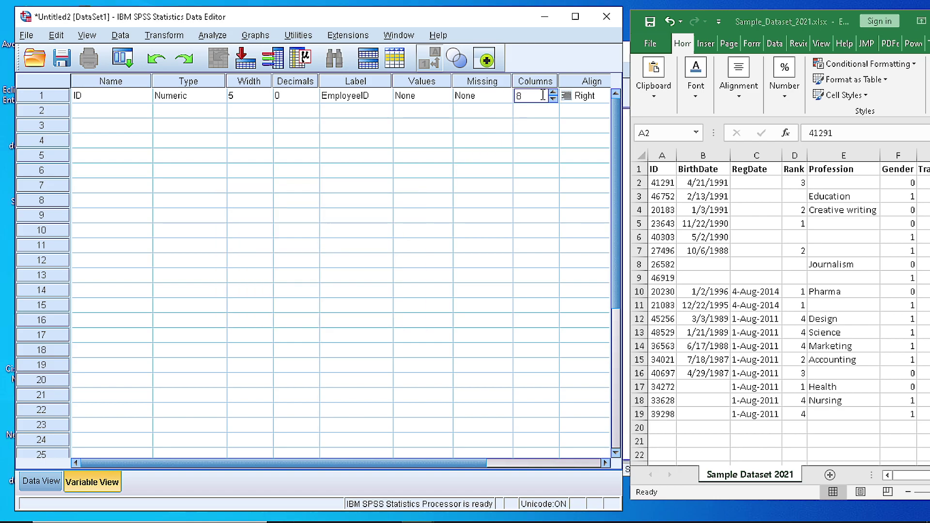
{"action": "left_click", "coordinate": [34, 482]}
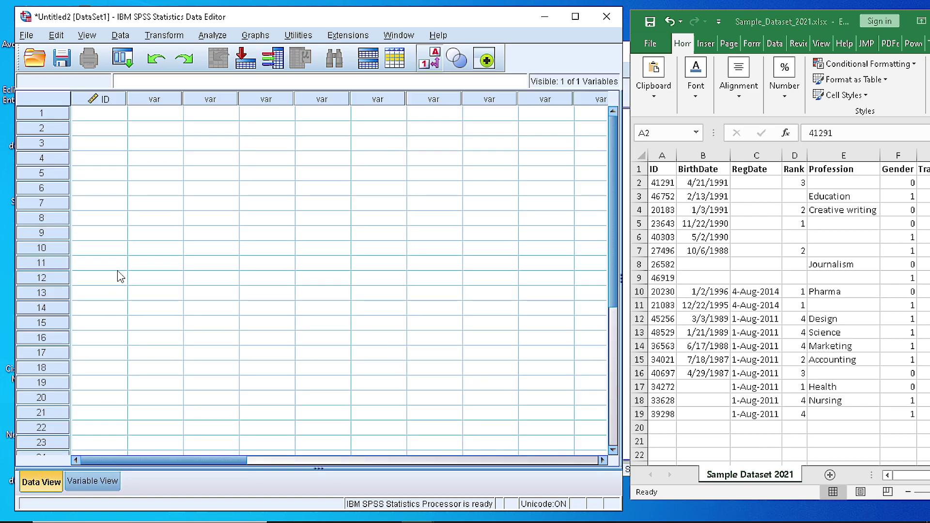
{"action": "left_click", "coordinate": [99, 487]}
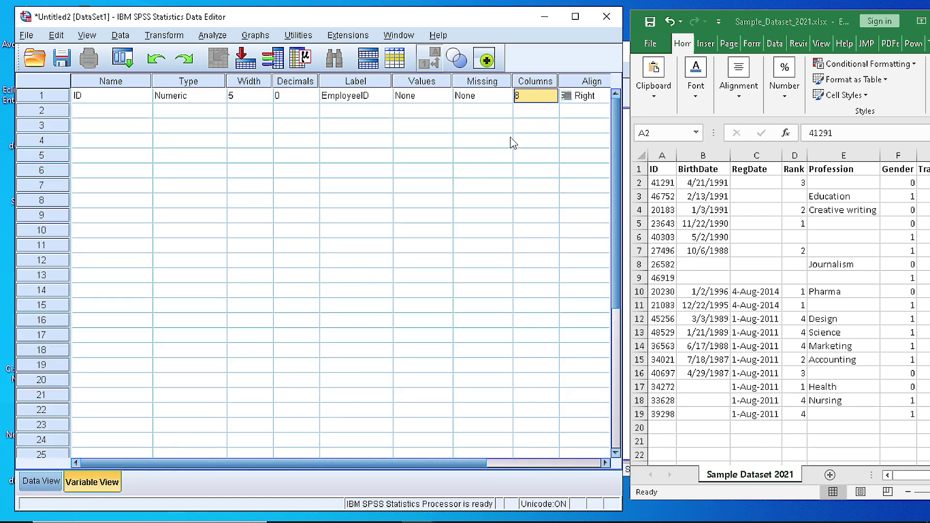
{"action": "left_click", "coordinate": [538, 95]}
{"action": "left_click_drag", "start_coordinate": [538, 95], "coordinate": [514, 96]}
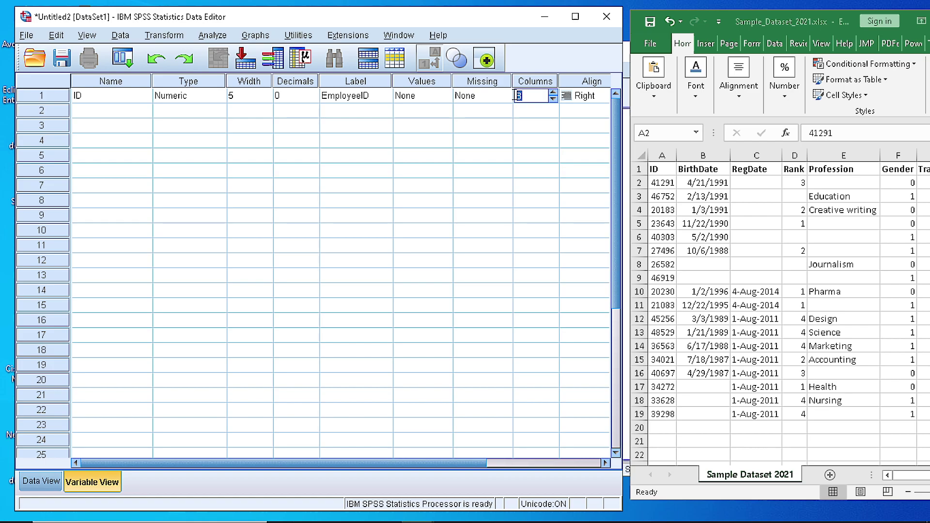
{"action": "type", "text": "5"}
Step: Keep the ID variable's alignment set to Right
{"action": "left_click_drag", "start_coordinate": [458, 458], "coordinate": [591, 453]}
{"action": "left_click", "coordinate": [459, 100]}
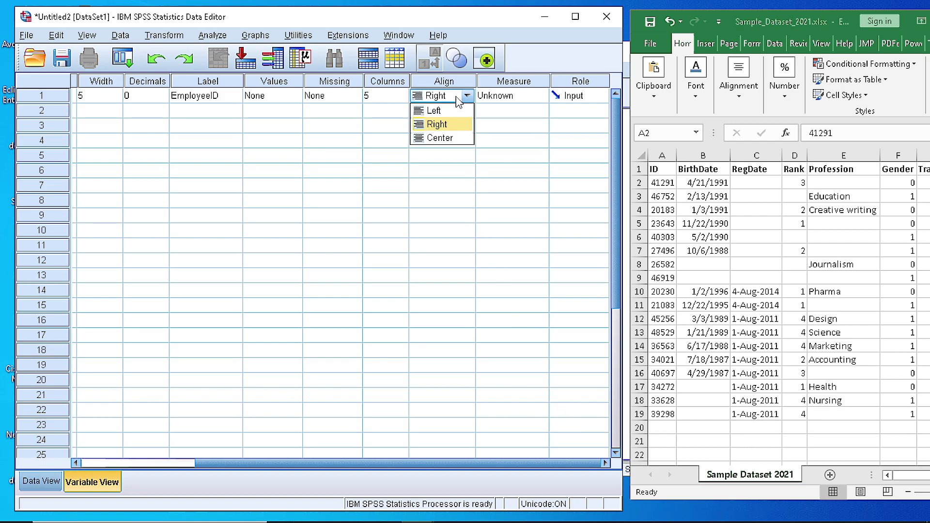
{"action": "left_click", "coordinate": [436, 125]}
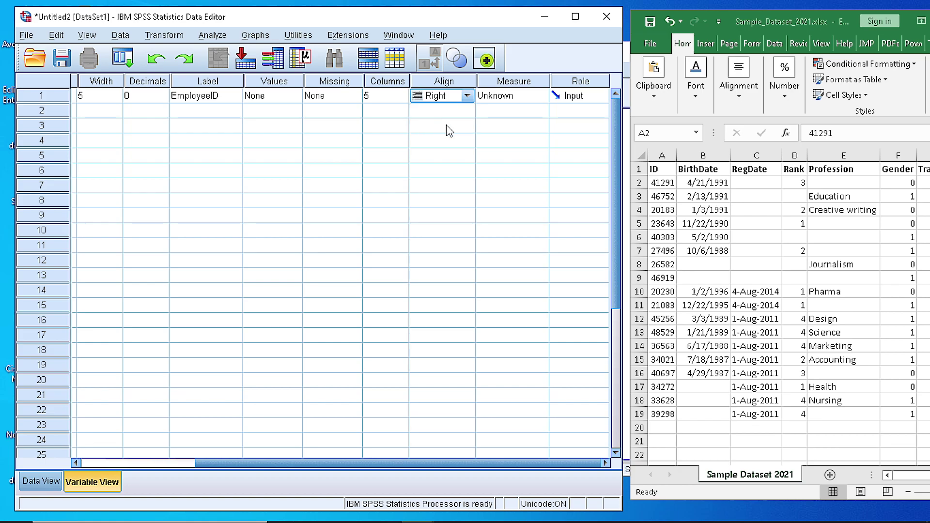
Step: Set the ID variable's measurement level to Scale and review the Ordinal and Nominal alternatives
{"action": "left_click", "coordinate": [519, 99]}
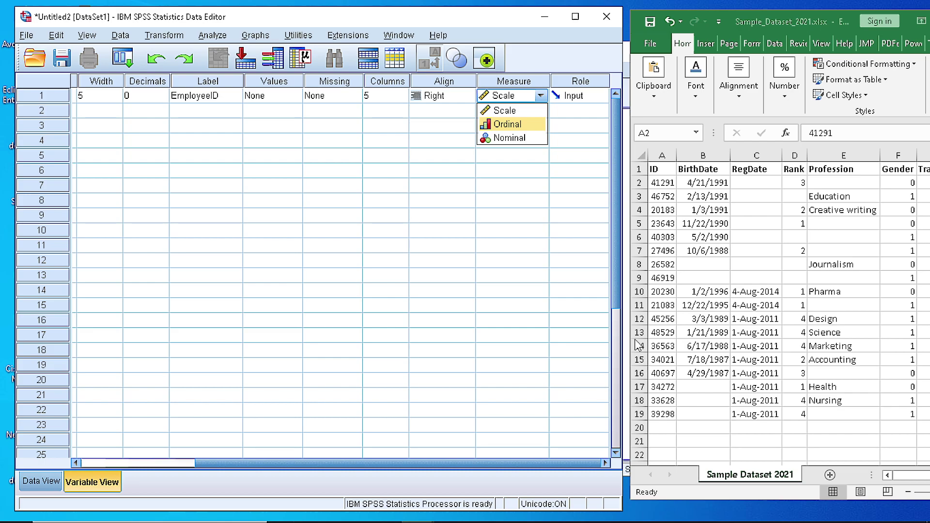
{"action": "left_click", "coordinate": [520, 111]}
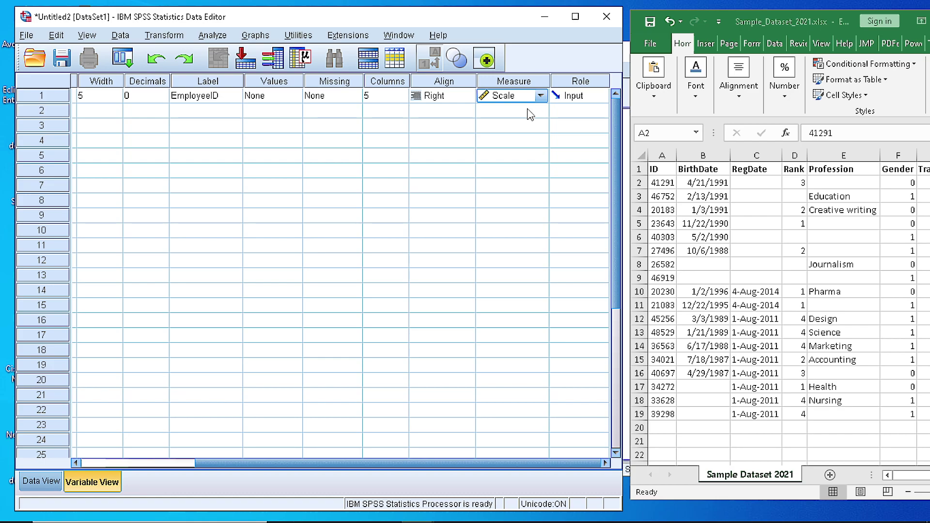
{"action": "left_click", "coordinate": [541, 111]}
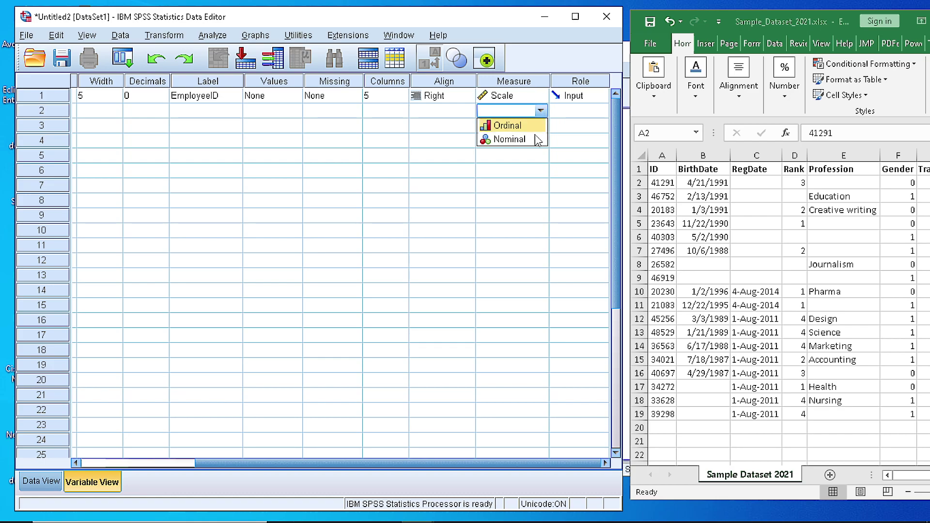
{"action": "left_click", "coordinate": [521, 173]}
{"action": "left_click", "coordinate": [524, 96]}
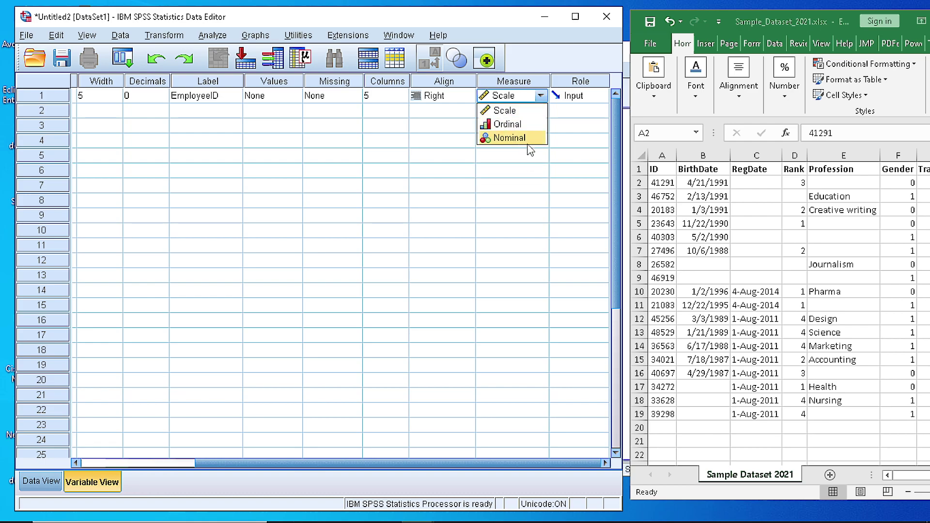
{"action": "left_click", "coordinate": [543, 53]}
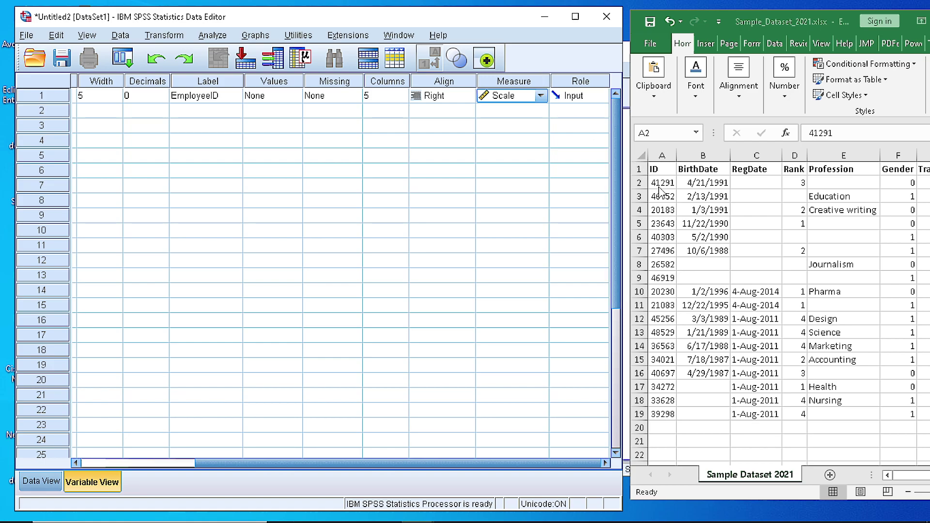
{"action": "left_click", "coordinate": [542, 96]}
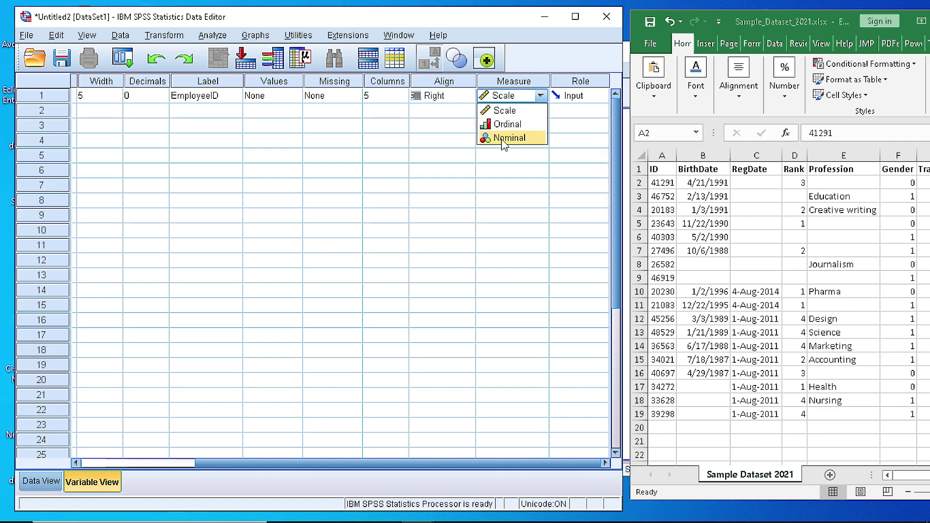
{"action": "left_click", "coordinate": [541, 47]}
Step: Keep the ID variable's role as Input and narrow the Name column of the Variable View
{"action": "left_click", "coordinate": [590, 100]}
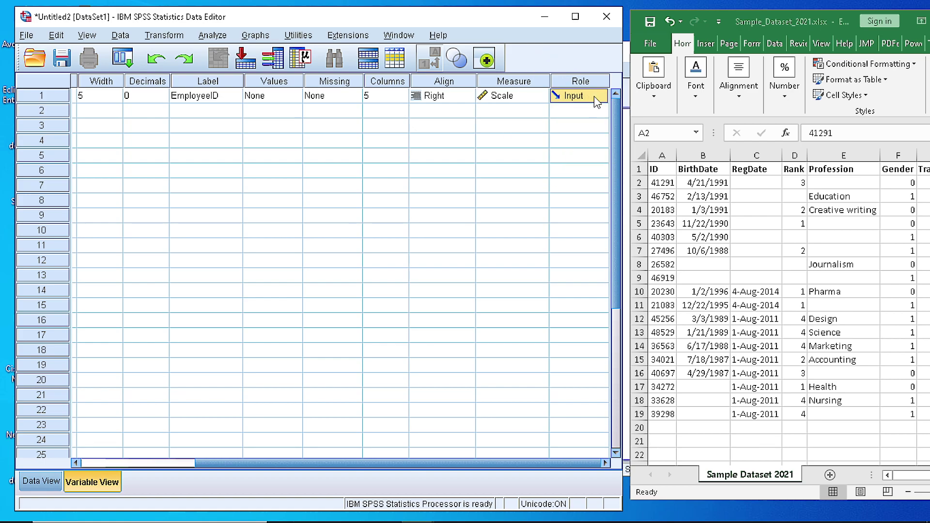
{"action": "left_click", "coordinate": [594, 96]}
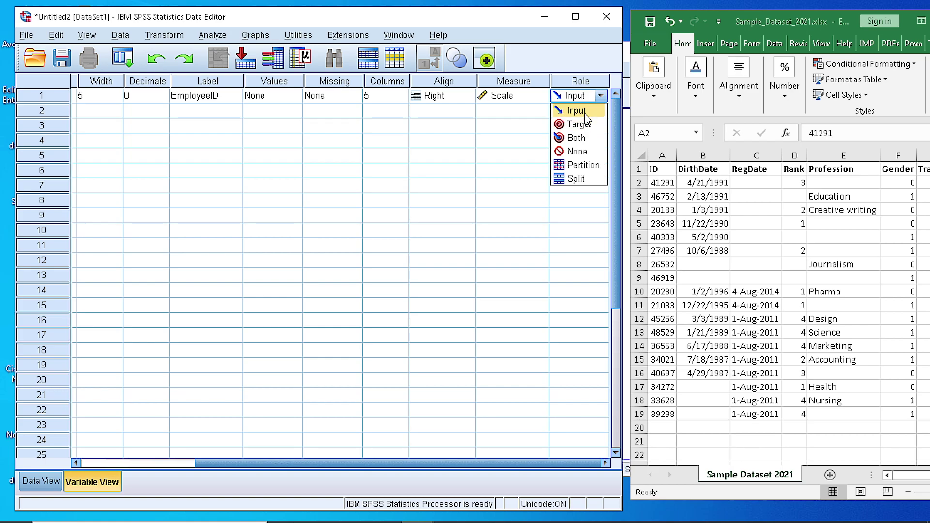
{"action": "left_click", "coordinate": [584, 116]}
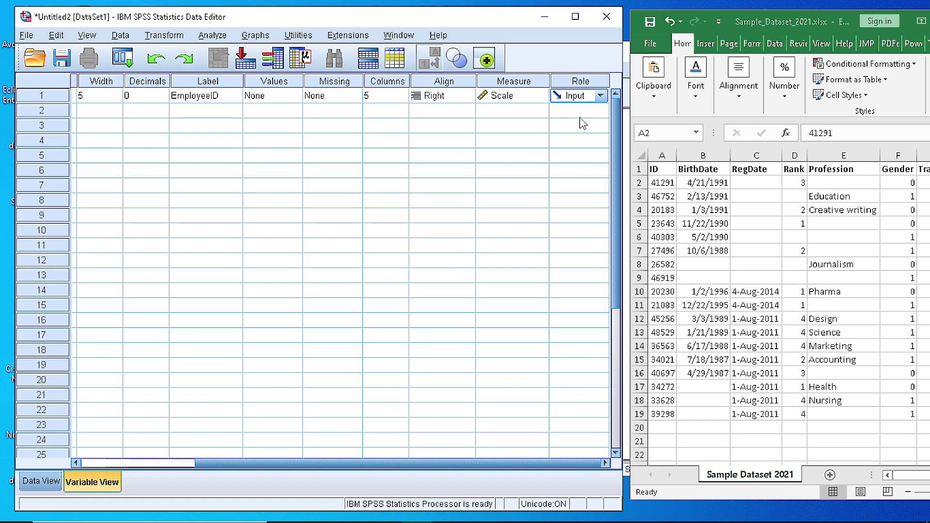
{"action": "left_click_drag", "start_coordinate": [330, 464], "coordinate": [174, 468]}
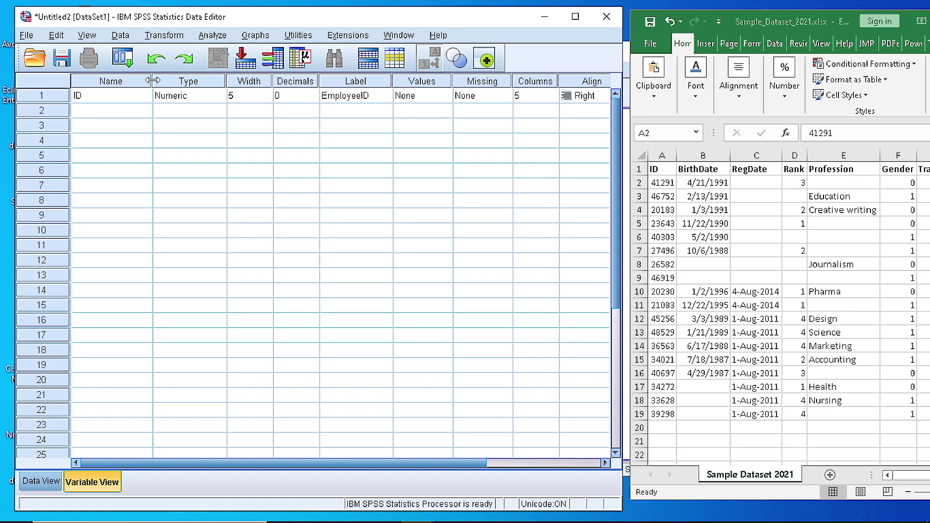
{"action": "left_click_drag", "start_coordinate": [152, 85], "coordinate": [134, 85]}
Step: Copy the ID values in A2:A19 of the Excel sheet into the ID column of the SPSS Data View
{"action": "left_click", "coordinate": [41, 480]}
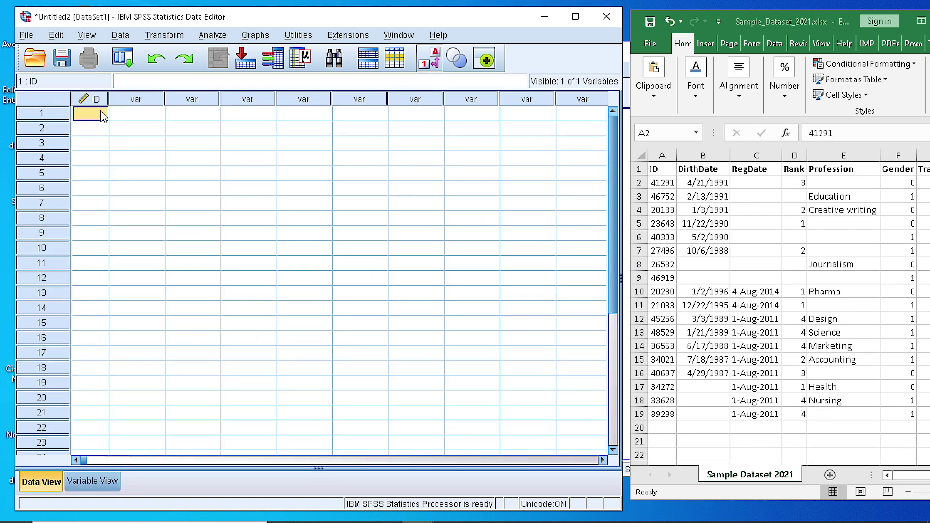
{"action": "left_click_drag", "start_coordinate": [663, 183], "coordinate": [656, 409]}
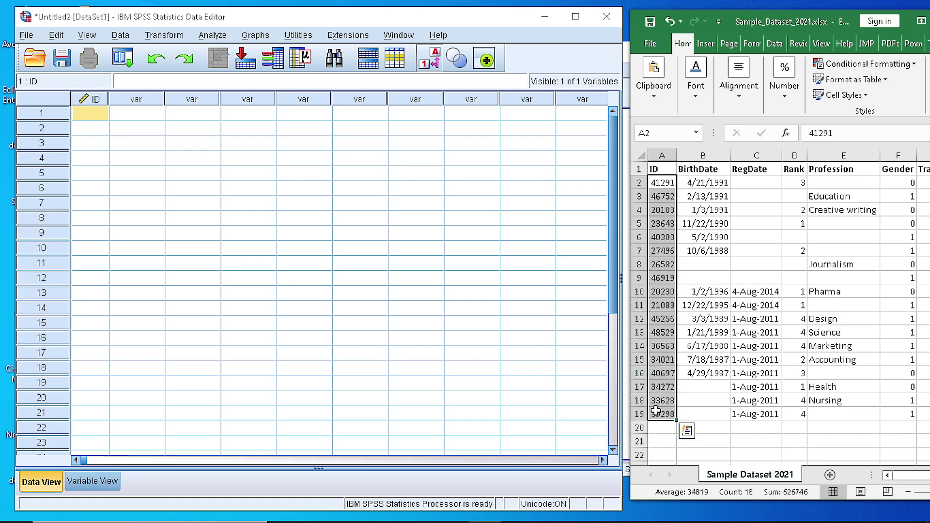
{"action": "key", "text": "ctrl+c"}
{"action": "left_click", "coordinate": [105, 112]}
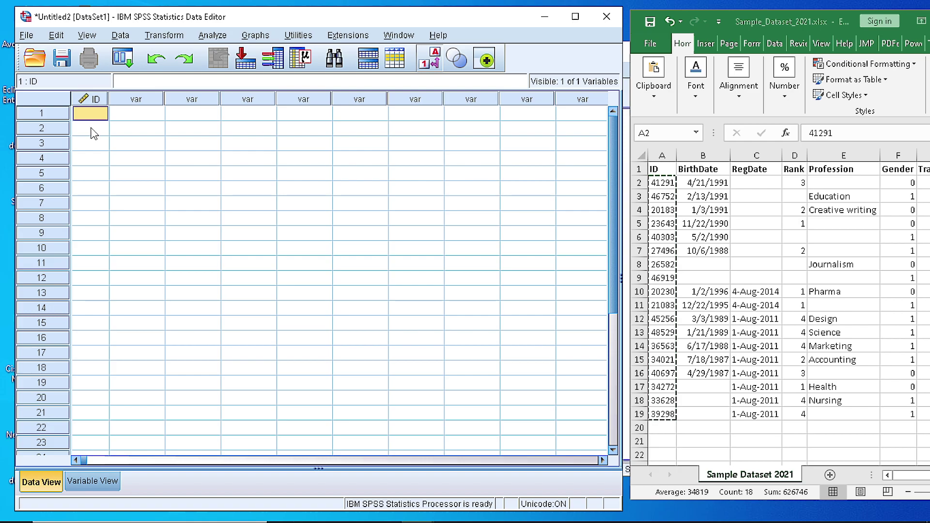
{"action": "key", "text": "ctrl+v"}
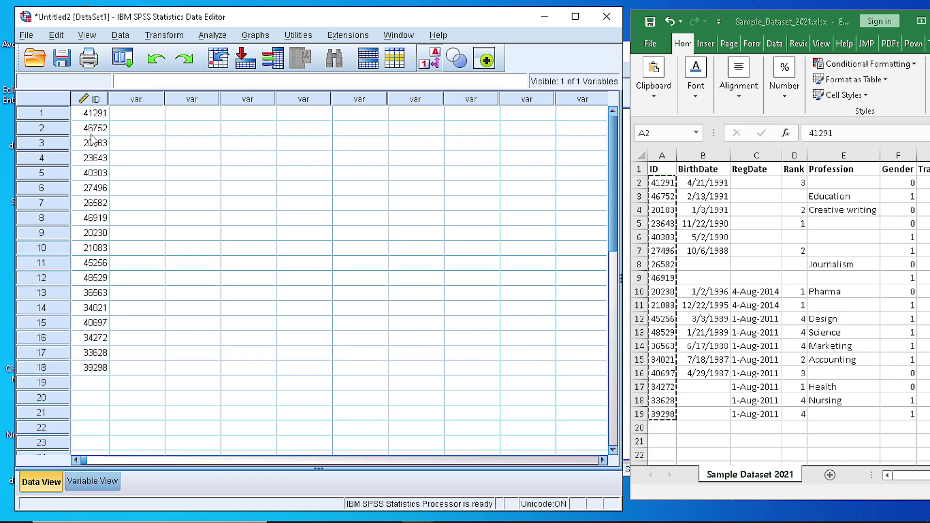
Step: Return to the Variable View, examine the Rank column in the Excel sheet and clear the sheet's copy selection
{"action": "left_click", "coordinate": [92, 481]}
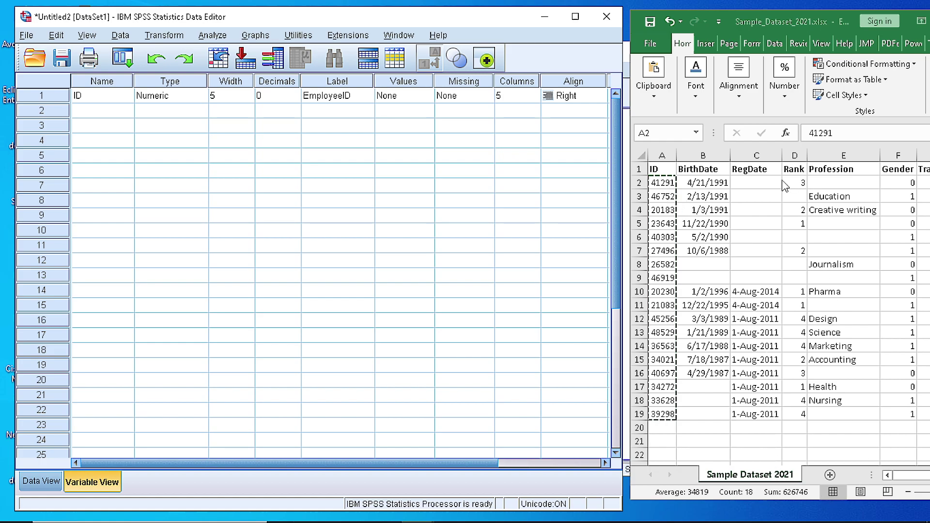
{"action": "left_click", "coordinate": [793, 169]}
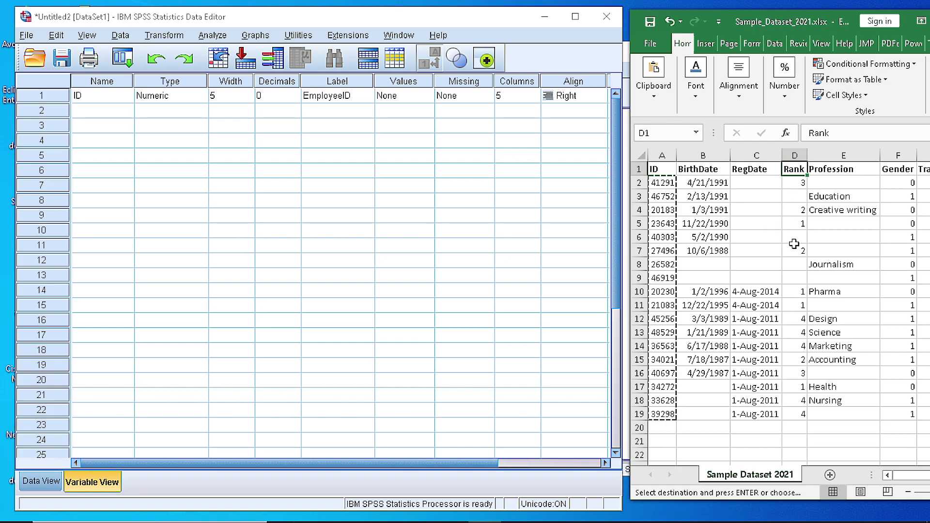
{"action": "left_click", "coordinate": [756, 252]}
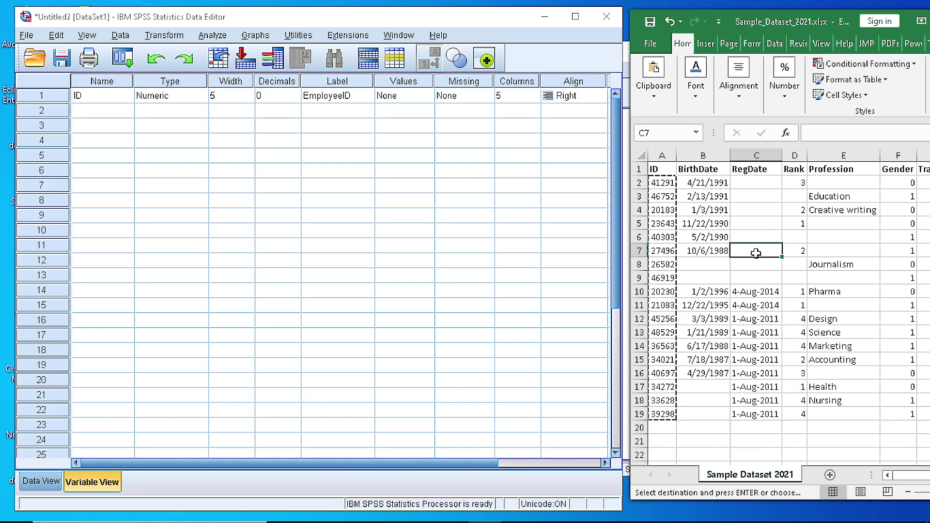
{"action": "key", "text": "Escape"}
{"action": "left_click", "coordinate": [792, 181]}
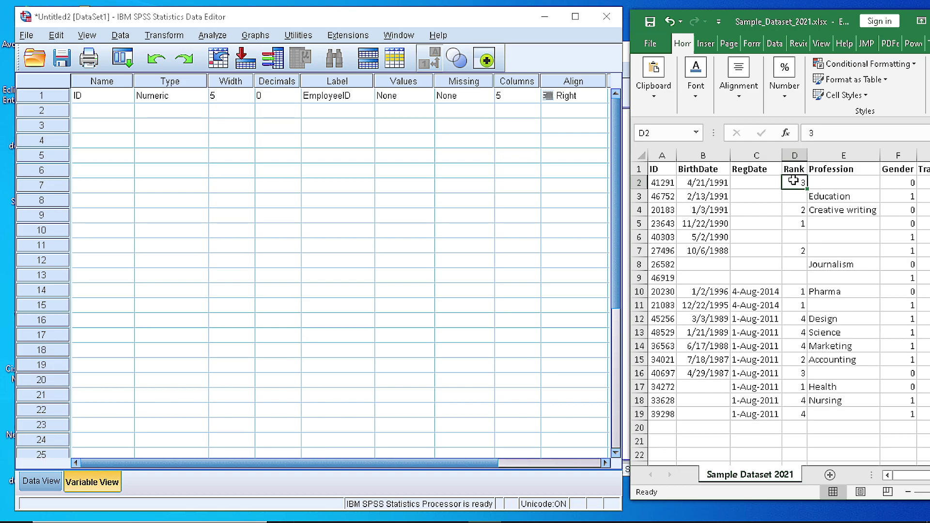
{"action": "left_click", "coordinate": [77, 481]}
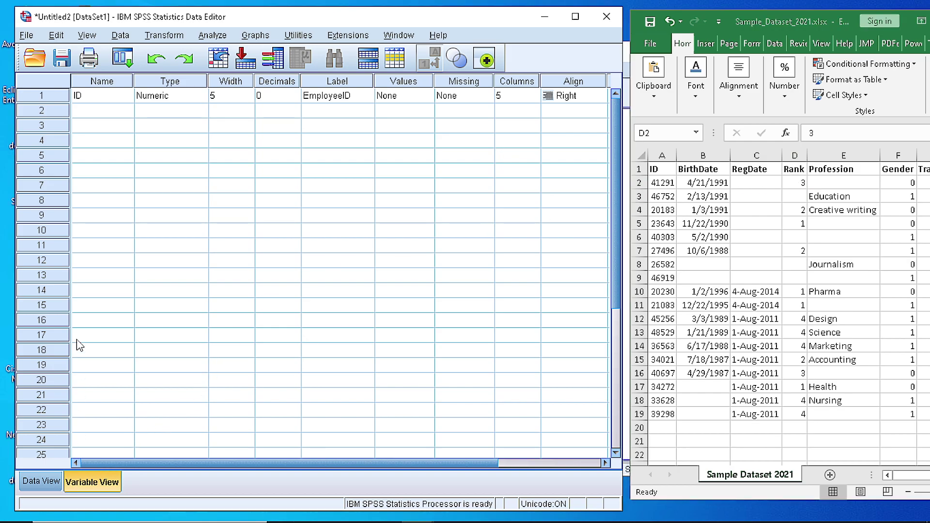
Step: Add a second SPSS variable named Rank with Numeric type, width 1 and 0 decimal places
{"action": "left_click", "coordinate": [112, 114]}
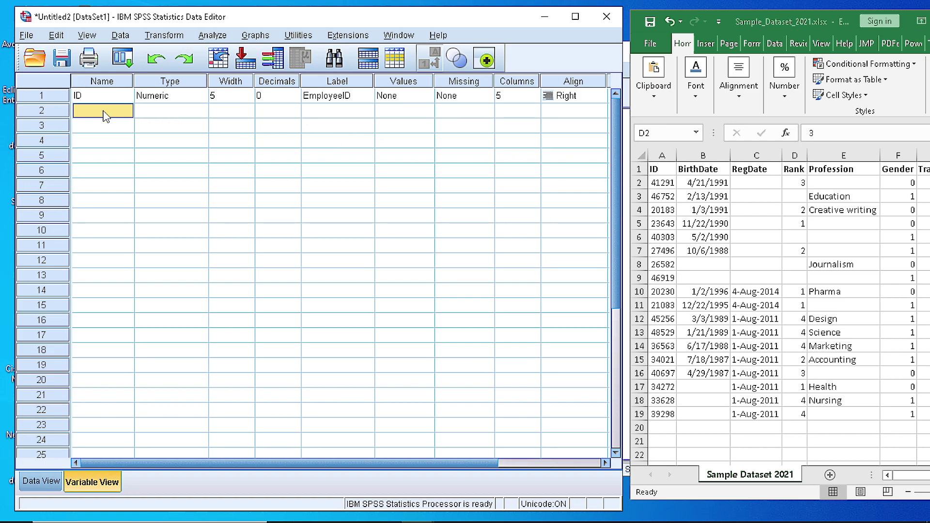
{"action": "type", "text": "Rank"}
{"action": "left_click", "coordinate": [192, 114]}
{"action": "left_click", "coordinate": [200, 111]}
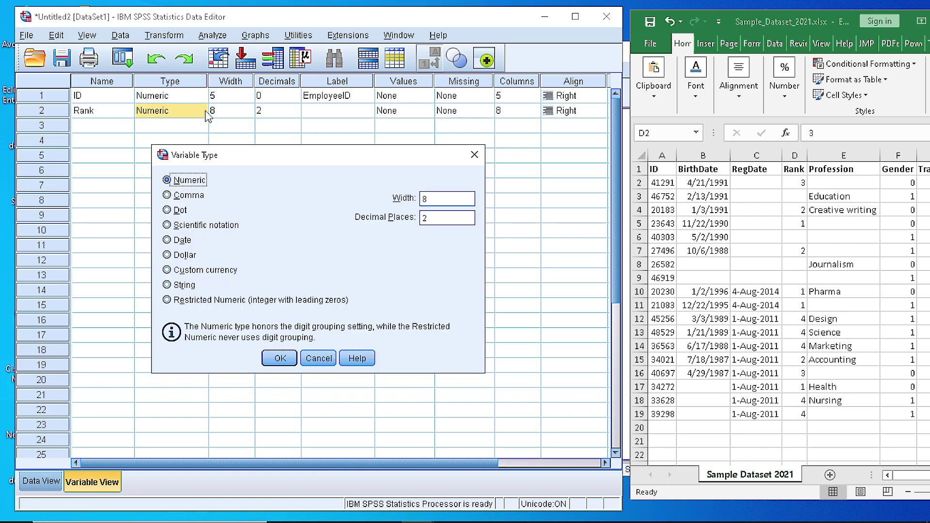
{"action": "left_click_drag", "start_coordinate": [438, 200], "coordinate": [418, 201]}
{"action": "type", "text": "1"}
{"action": "key", "text": "Tab"}
{"action": "type", "text": "0"}
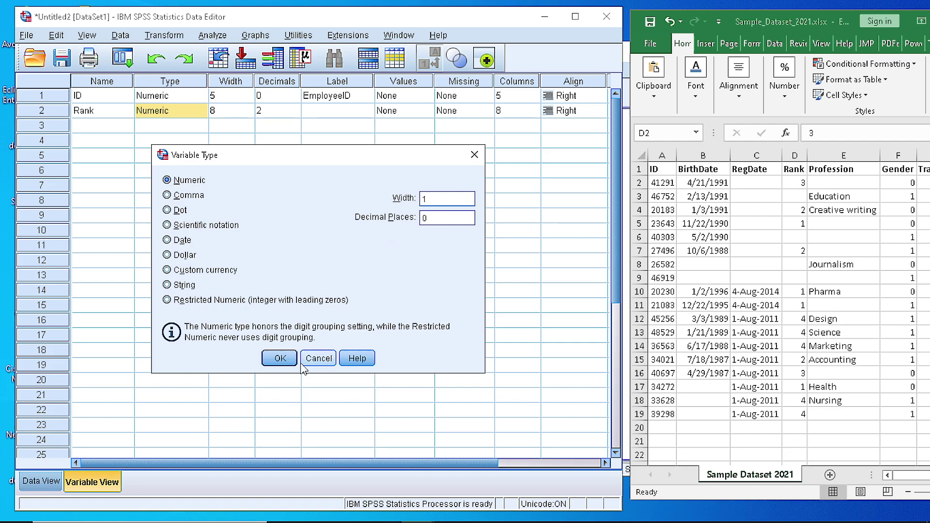
{"action": "left_click", "coordinate": [280, 358]}
Step: Give the Rank variable the label EmployeeRank
{"action": "left_click", "coordinate": [337, 111]}
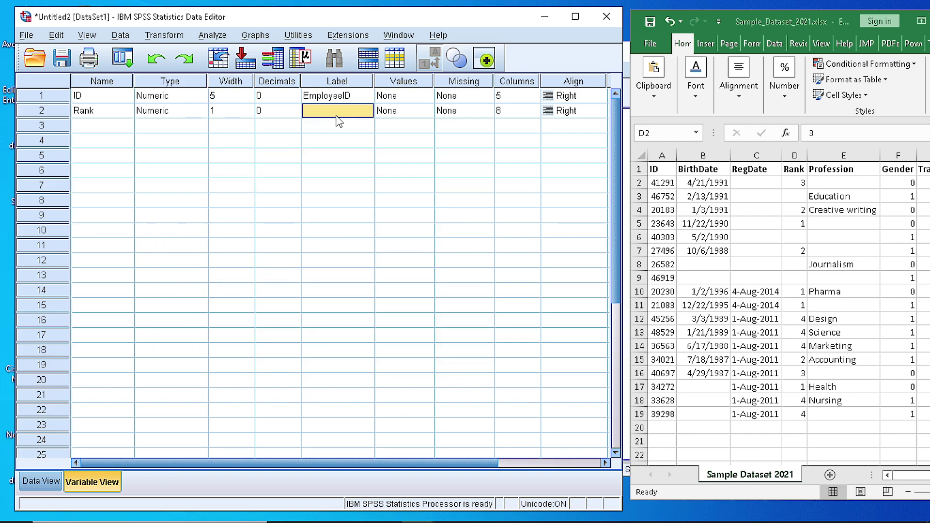
{"action": "left_click", "coordinate": [337, 111]}
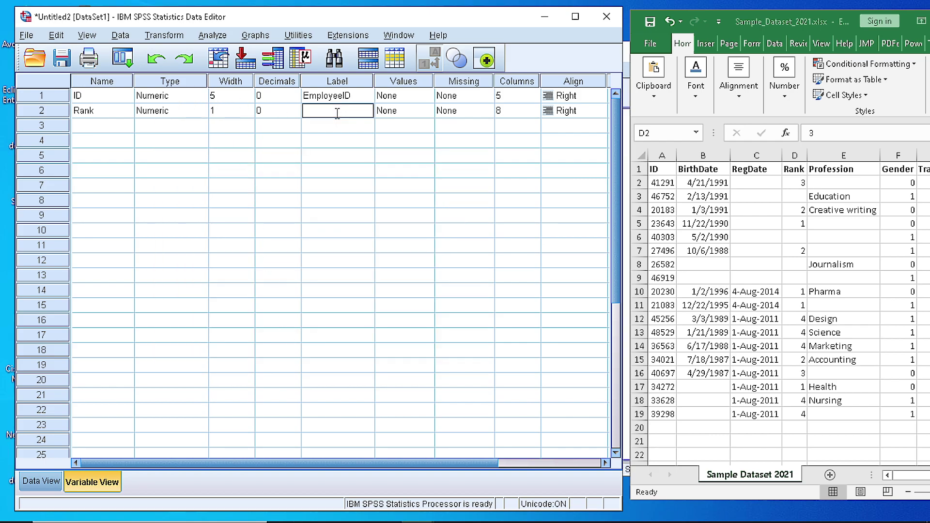
{"action": "type", "text": "Empoloyee"}
{"action": "key", "text": "BackSpace"}
{"action": "key", "text": "BackSpace"}
{"action": "key", "text": "BackSpace"}
{"action": "key", "text": "BackSpace"}
{"action": "key", "text": "BackSpace"}
{"action": "type", "text": "loyeeRank"}
Step: Start the Rank variable's value labels by adding value 1 as Employee
{"action": "left_click", "coordinate": [430, 111]}
{"action": "left_click", "coordinate": [431, 111]}
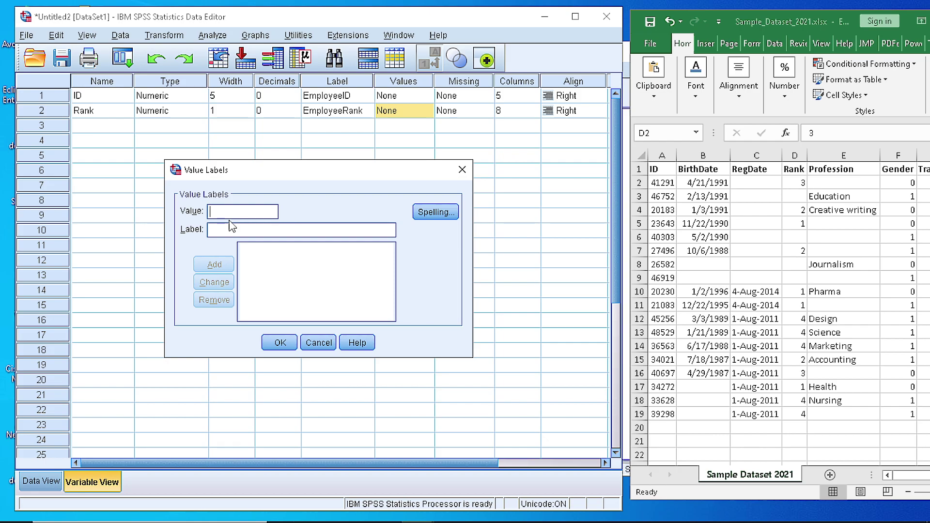
{"action": "type", "text": "1"}
{"action": "left_click", "coordinate": [330, 233]}
{"action": "type", "text": "Emp"}
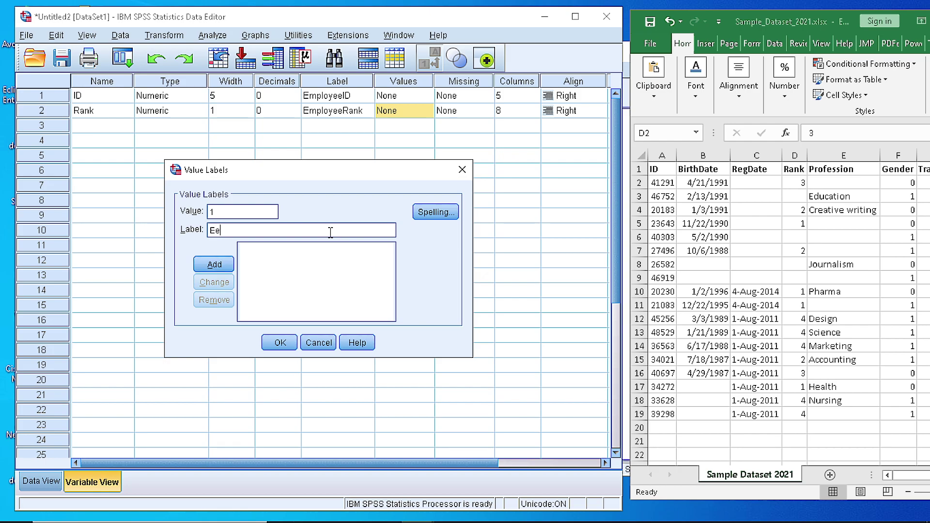
{"action": "type", "text": "loyee"}
{"action": "left_click", "coordinate": [205, 266]}
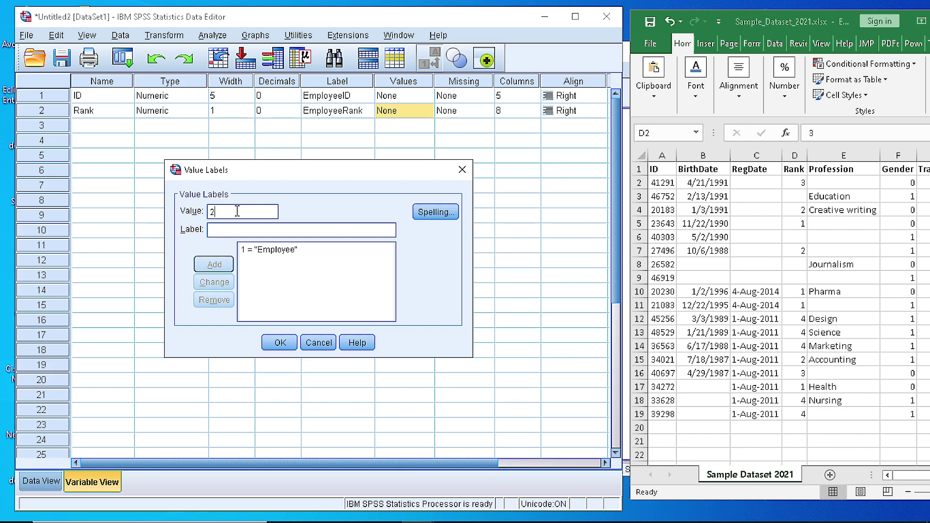
Step: Add the Rank value labels 2 as Mid level and 3 as Senior Level
{"action": "left_click", "coordinate": [240, 234]}
{"action": "type", "text": "Mid le"}
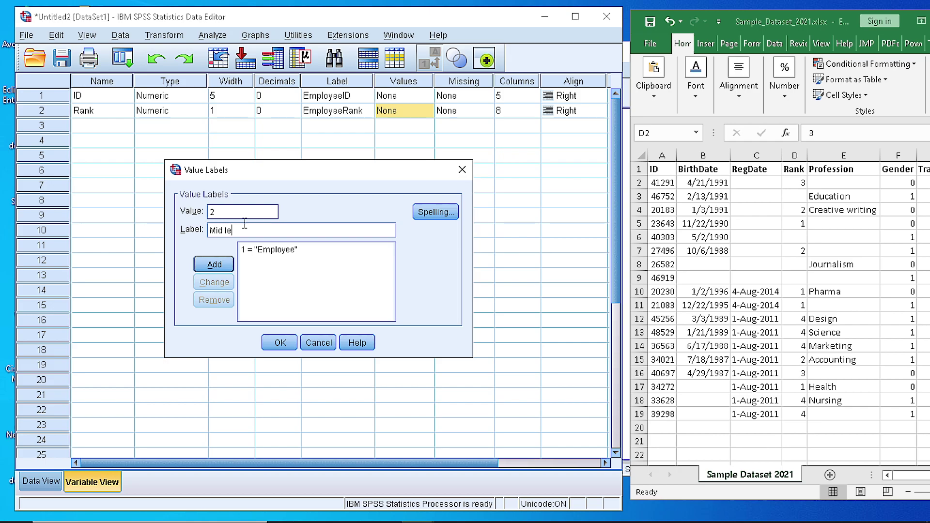
{"action": "type", "text": "vel"}
{"action": "left_click", "coordinate": [216, 263]}
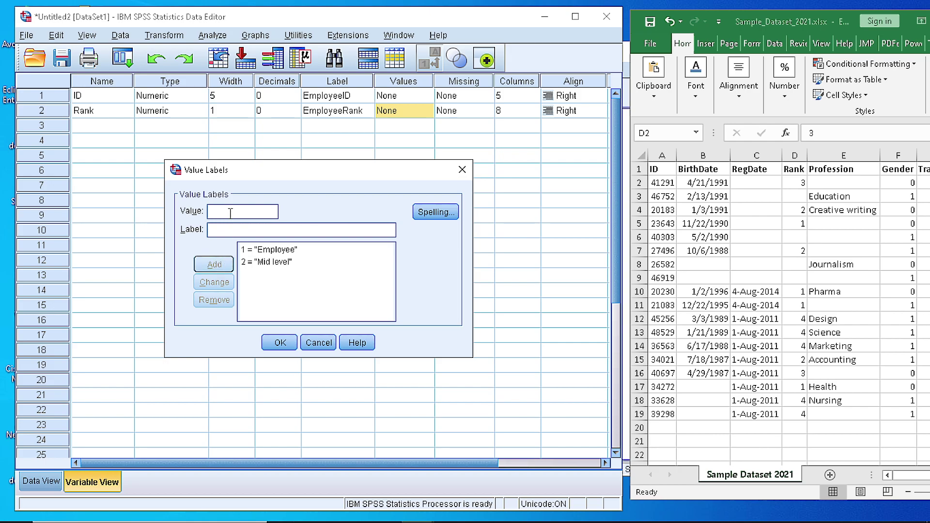
{"action": "type", "text": "3"}
{"action": "left_click", "coordinate": [230, 226]}
{"action": "type", "text": "Senior"}
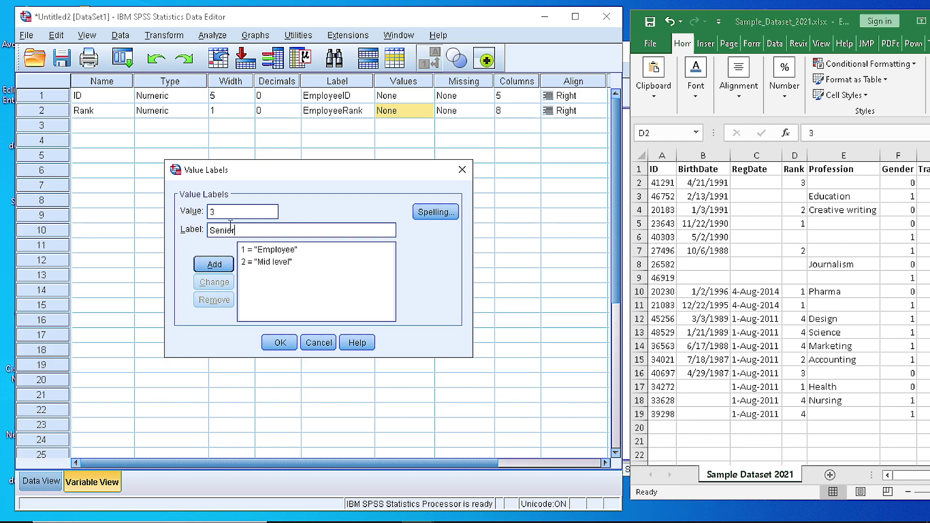
{"action": "type", "text": " Level"}
{"action": "left_click", "coordinate": [209, 265]}
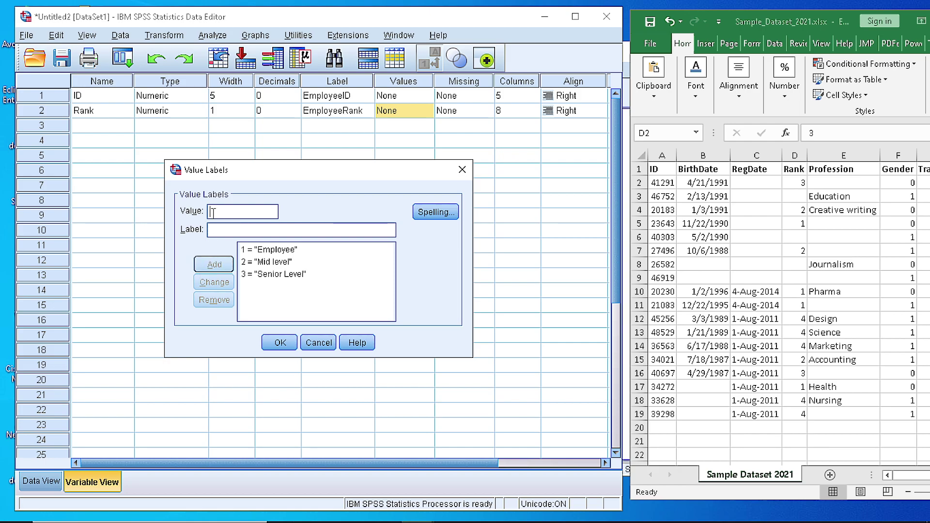
Step: Add the value label Executive for value 4 of the Rank variable
{"action": "type", "text": "4"}
{"action": "key", "text": "Tab"}
{"action": "type", "text": "Exc"}
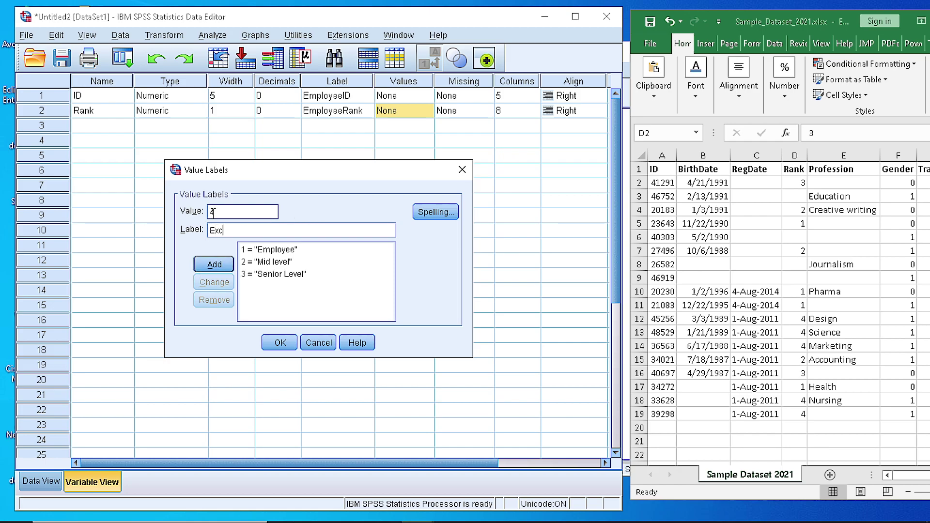
{"action": "type", "text": "ecutive"}
{"action": "left_click", "coordinate": [221, 262]}
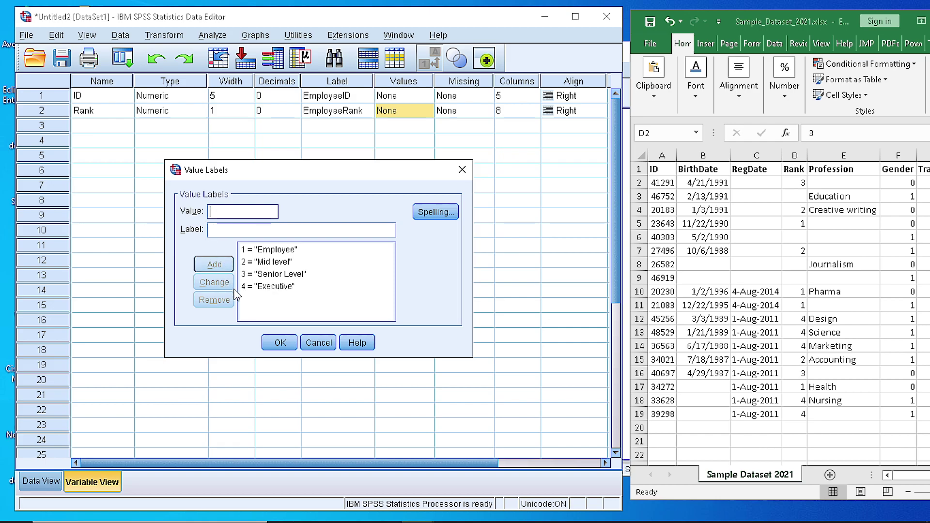
Step: Accept the Rank value labels and copy the Rank values in D2:D19 of the Excel sheet into the SPSS Rank data column
{"action": "left_click", "coordinate": [277, 343]}
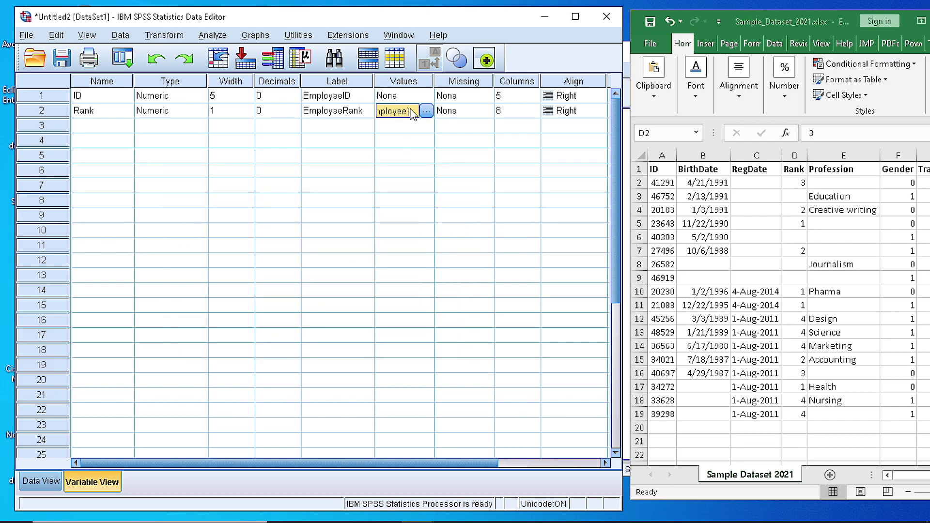
{"action": "left_click", "coordinate": [791, 182]}
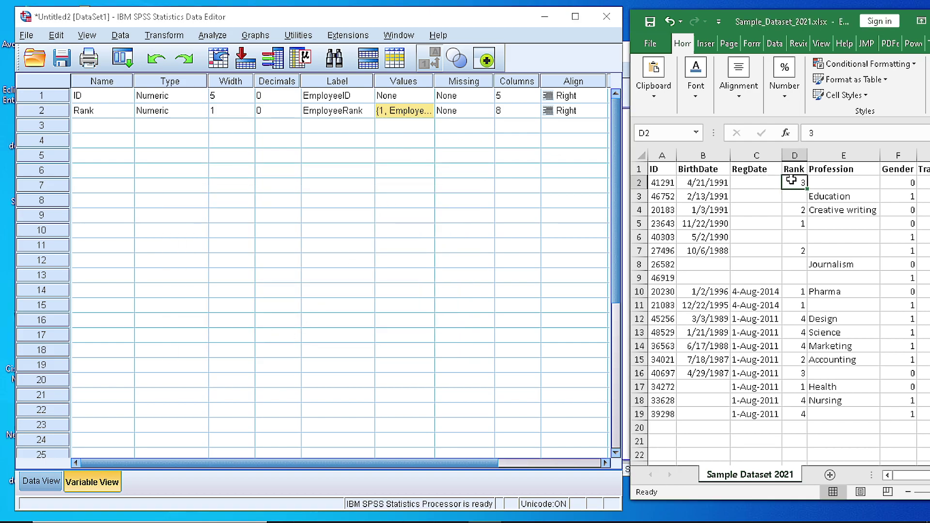
{"action": "left_click_drag", "start_coordinate": [790, 182], "coordinate": [786, 411]}
{"action": "key", "text": "ctrl+c"}
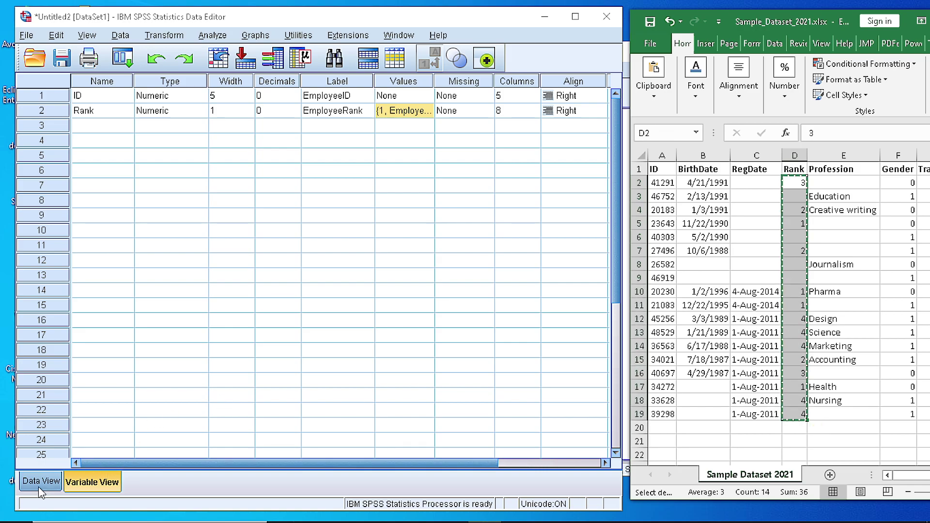
{"action": "left_click", "coordinate": [42, 488]}
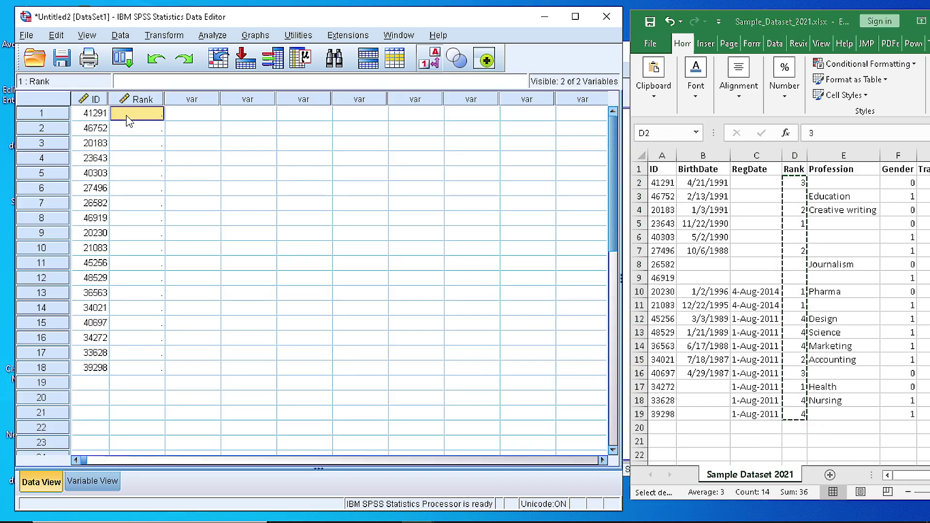
{"action": "key", "text": "ctrl+v"}
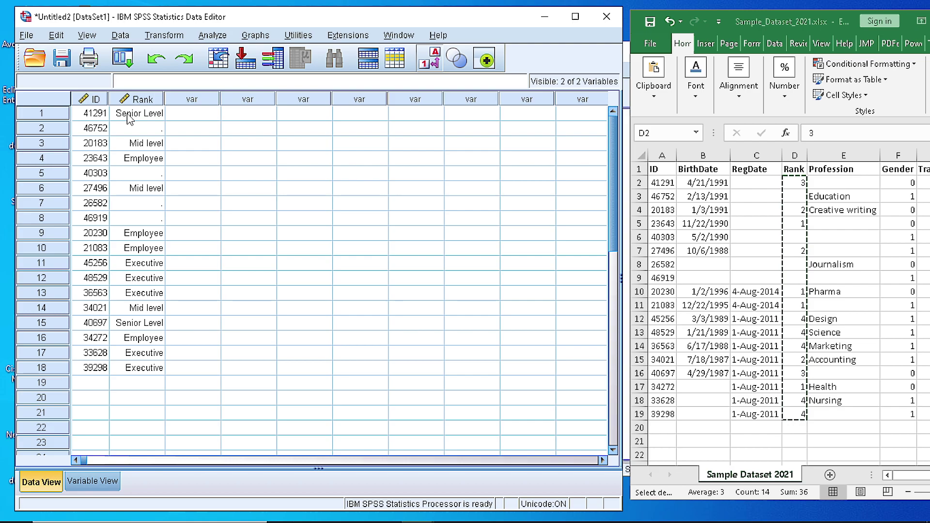
Step: Display the Rank data as numeric codes instead of value labels
{"action": "left_click", "coordinate": [426, 68]}
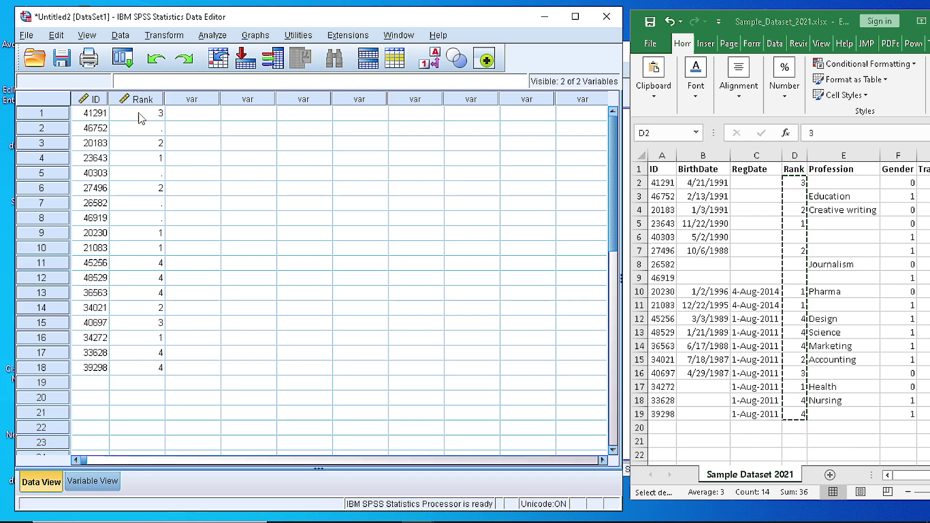
Step: Define -9 as a discrete missing value for the Rank variable
{"action": "left_click", "coordinate": [85, 482]}
{"action": "left_click", "coordinate": [470, 112]}
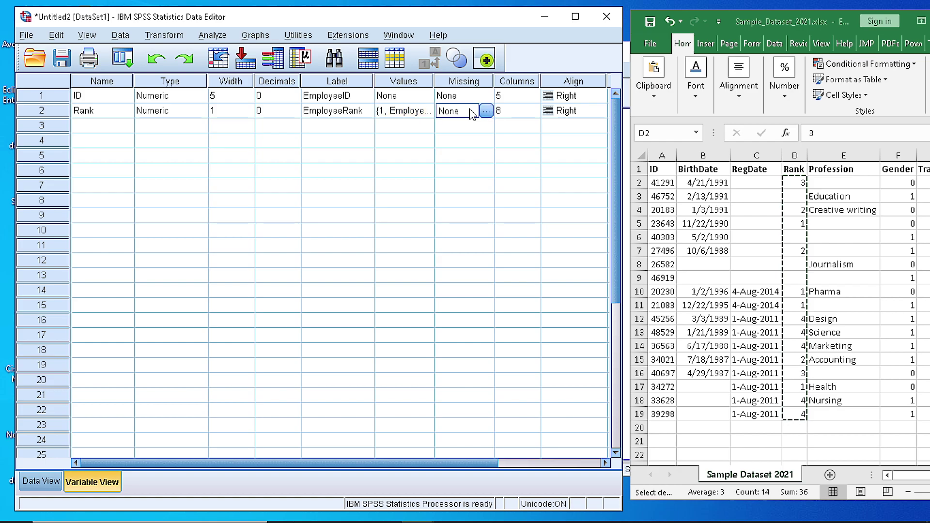
{"action": "left_click", "coordinate": [485, 112]}
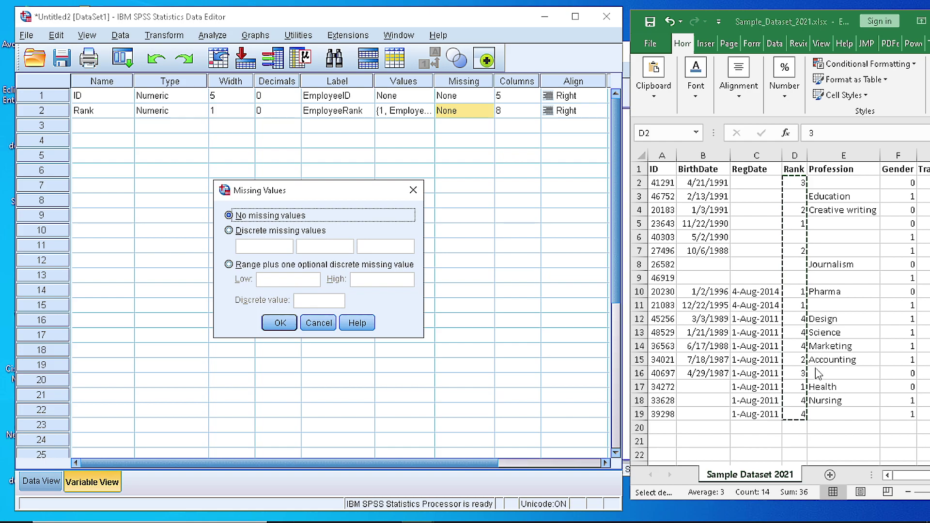
{"action": "left_click", "coordinate": [230, 231]}
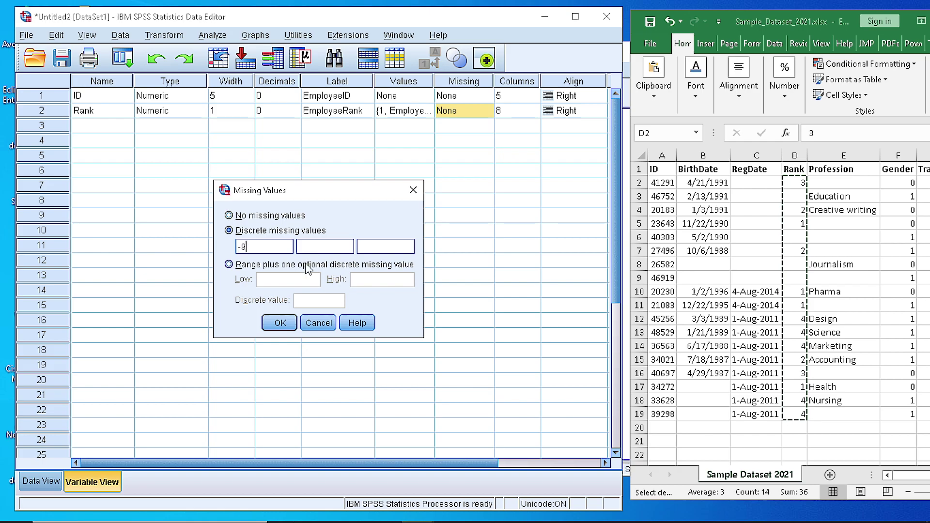
{"action": "left_click", "coordinate": [280, 322]}
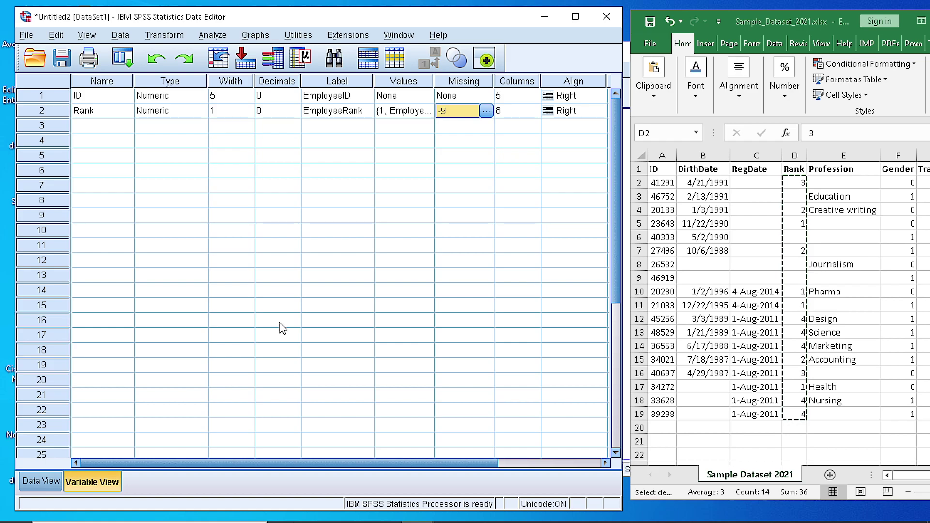
Step: Enter -9 as the Rank value of the second case in the data
{"action": "left_click", "coordinate": [40, 484]}
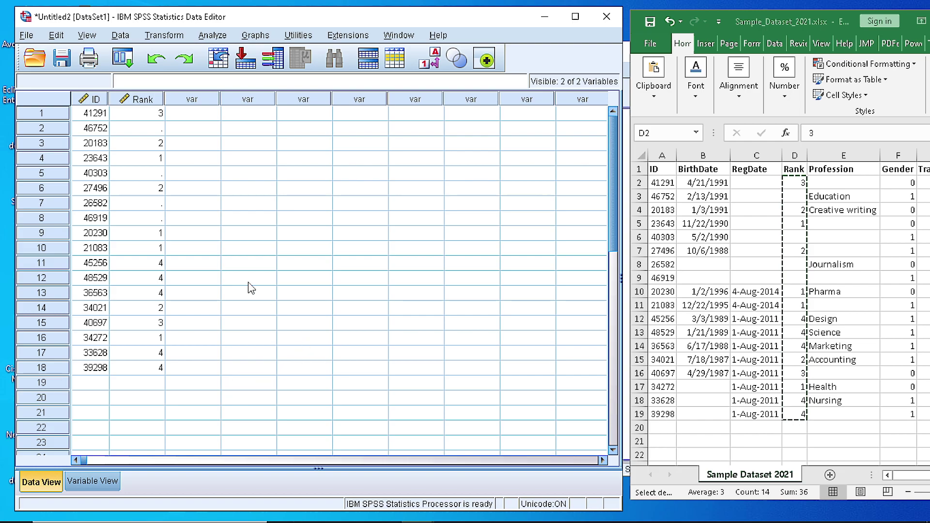
{"action": "left_click", "coordinate": [150, 129]}
{"action": "type", "text": "-9"}
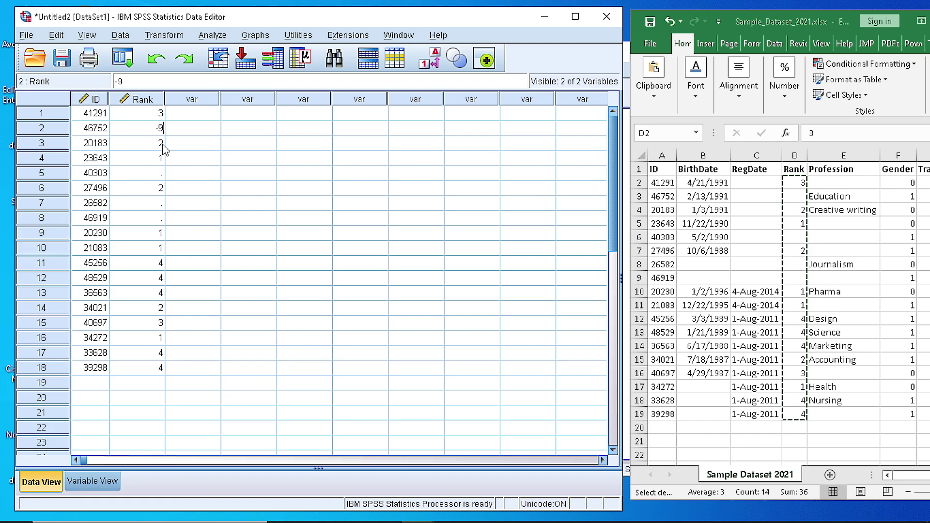
{"action": "key", "text": "Return"}
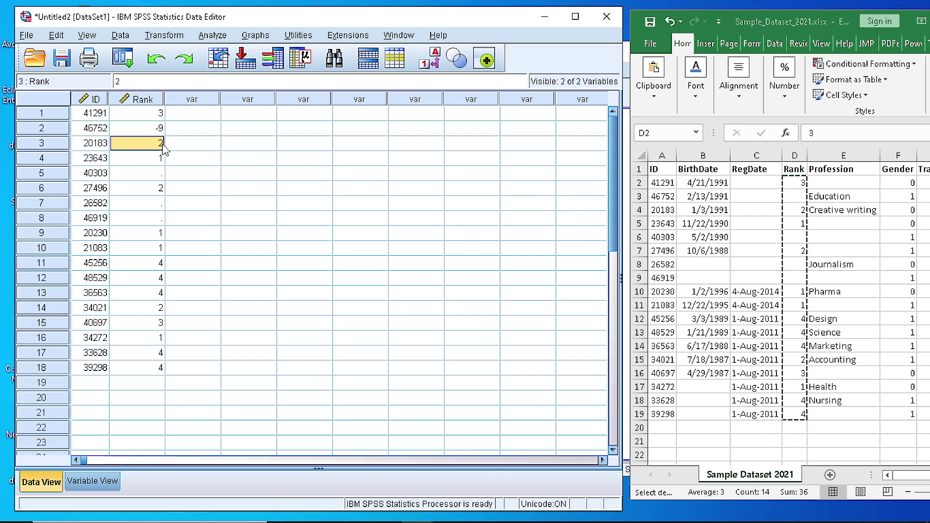
{"action": "left_click", "coordinate": [147, 130]}
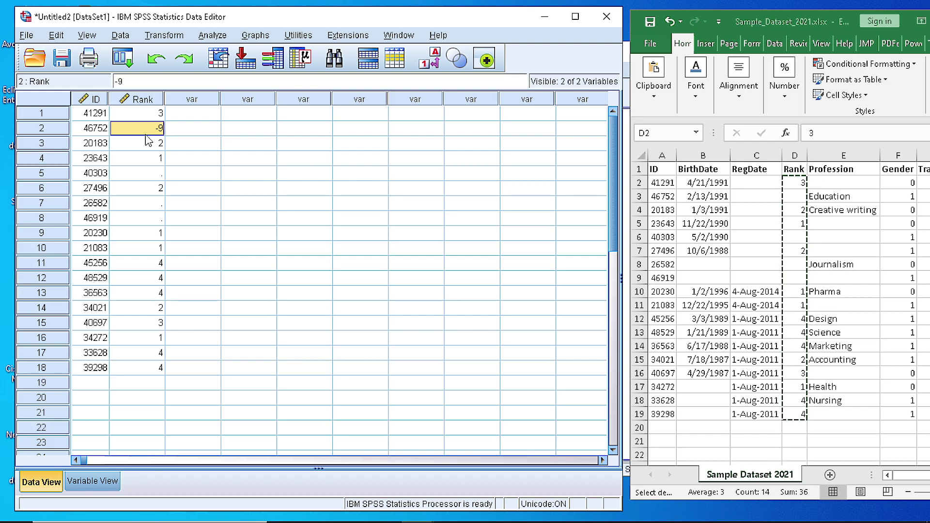
Step: Examine the Rank variable's Columns setting and compare it with the Rank column's display width in the data
{"action": "left_click", "coordinate": [113, 480]}
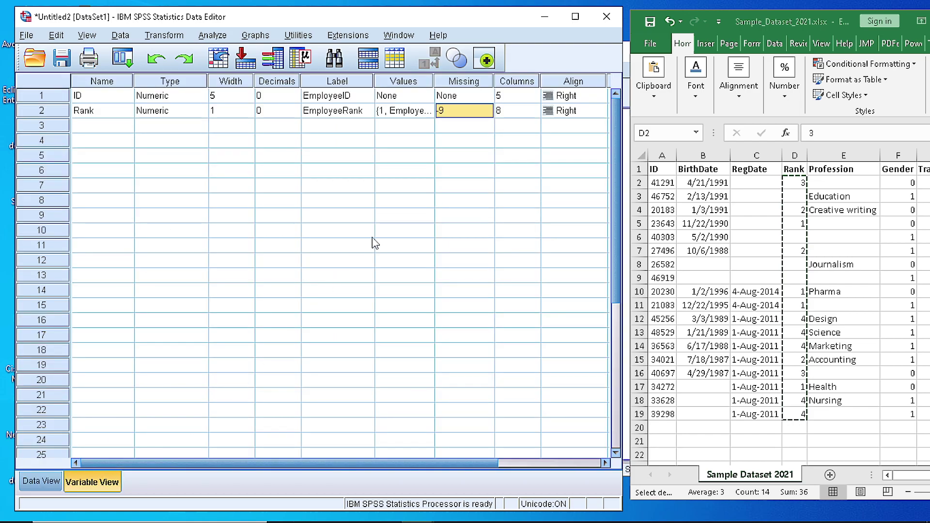
{"action": "left_click", "coordinate": [520, 111]}
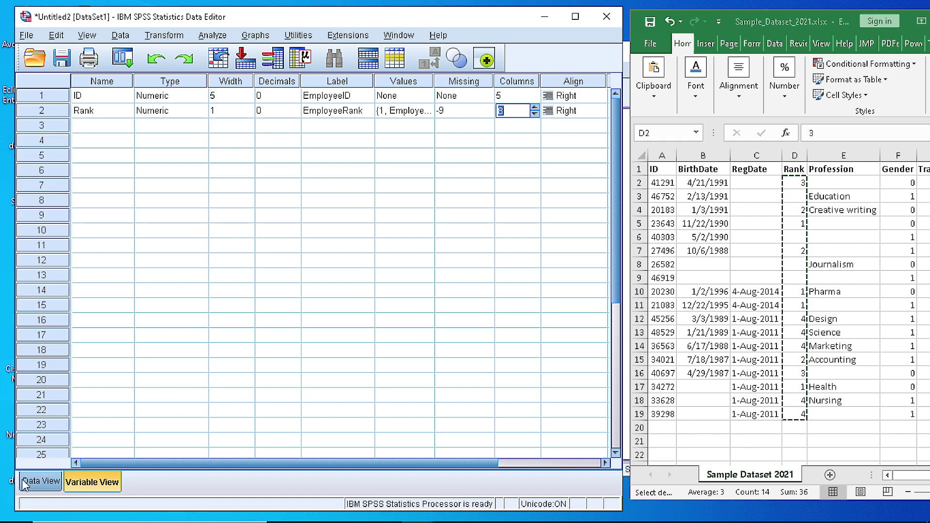
{"action": "left_click", "coordinate": [40, 481]}
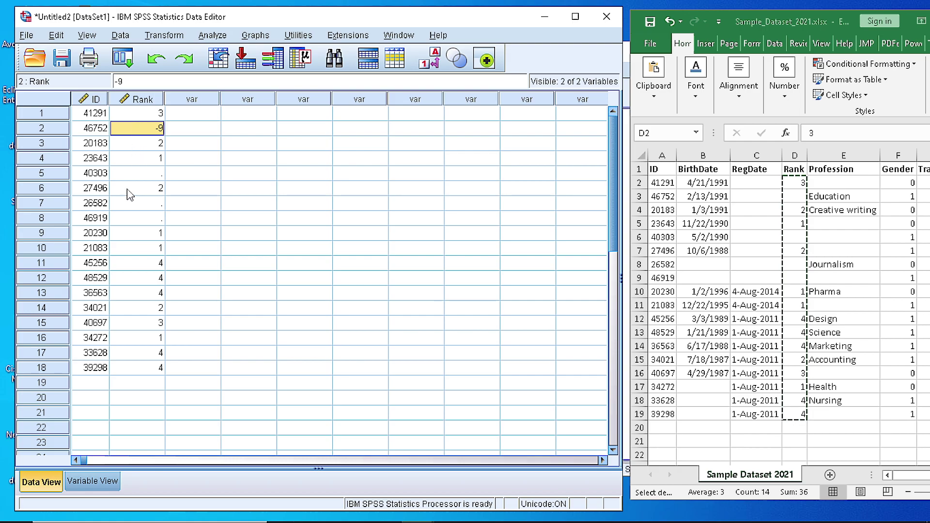
{"action": "left_click", "coordinate": [95, 482]}
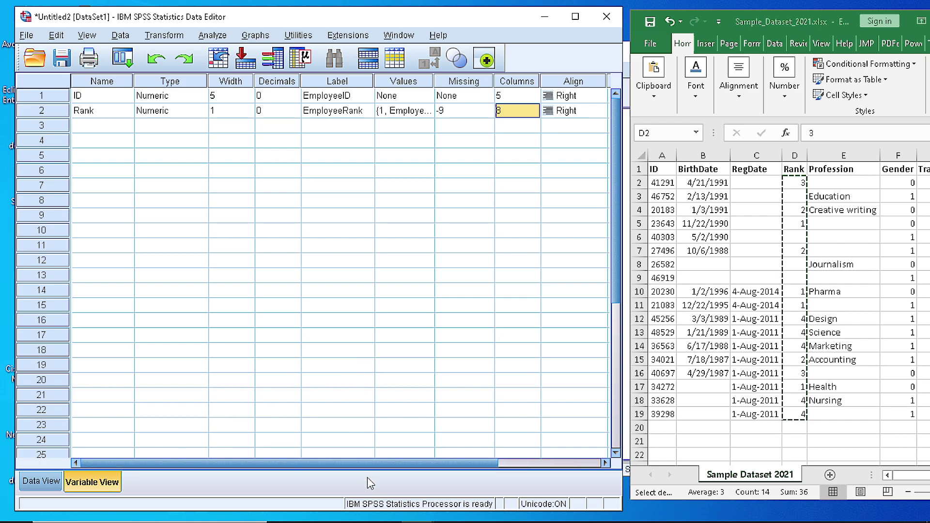
Step: Set the Rank variable's measurement level to Nominal and check the Rank column in the data
{"action": "left_click", "coordinate": [538, 463]}
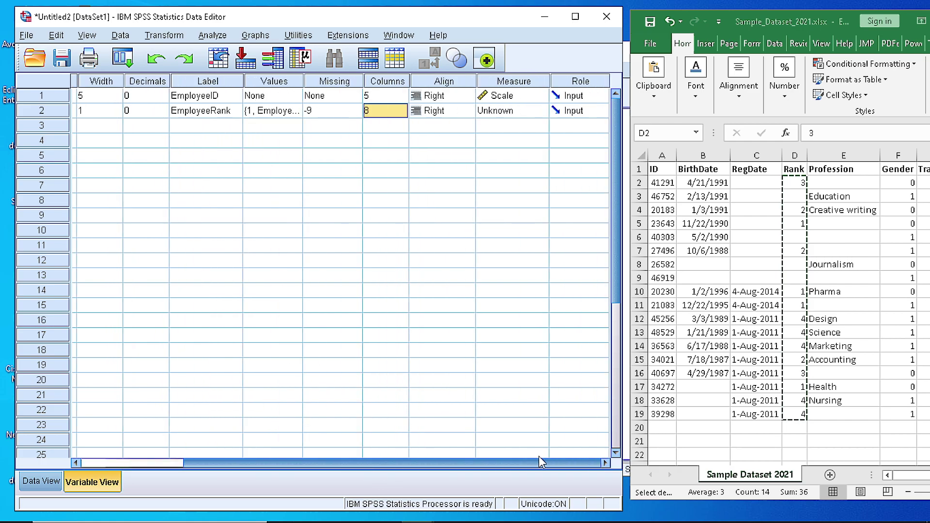
{"action": "left_click", "coordinate": [462, 115]}
{"action": "left_click", "coordinate": [527, 114]}
{"action": "left_click", "coordinate": [526, 111]}
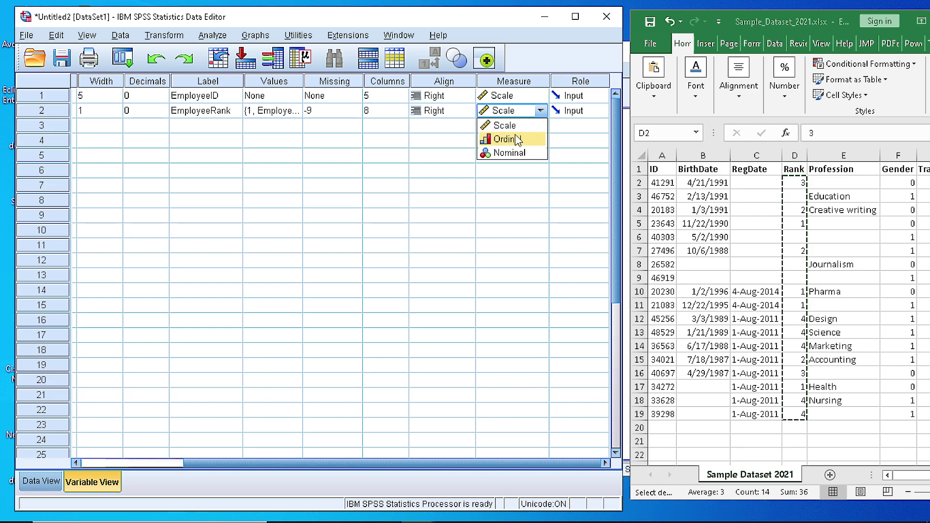
{"action": "left_click", "coordinate": [523, 153]}
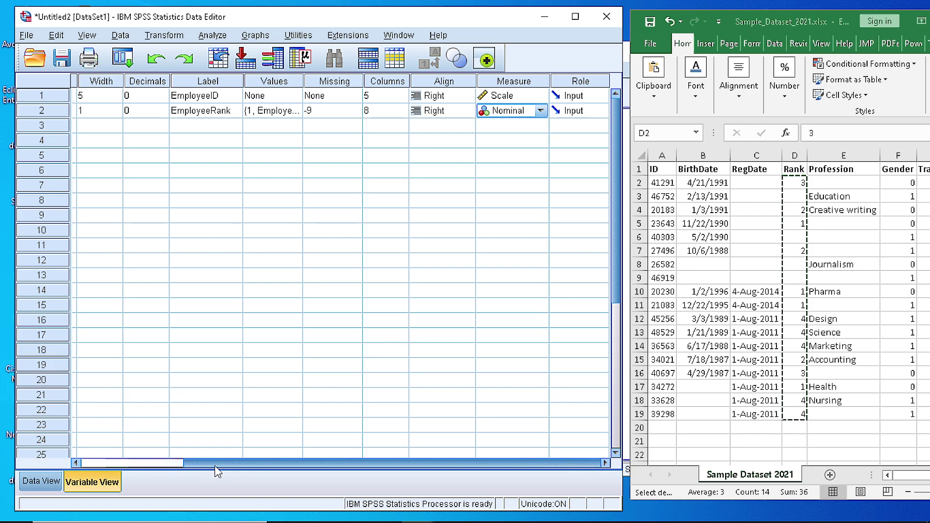
{"action": "left_click_drag", "start_coordinate": [214, 466], "coordinate": [110, 458]}
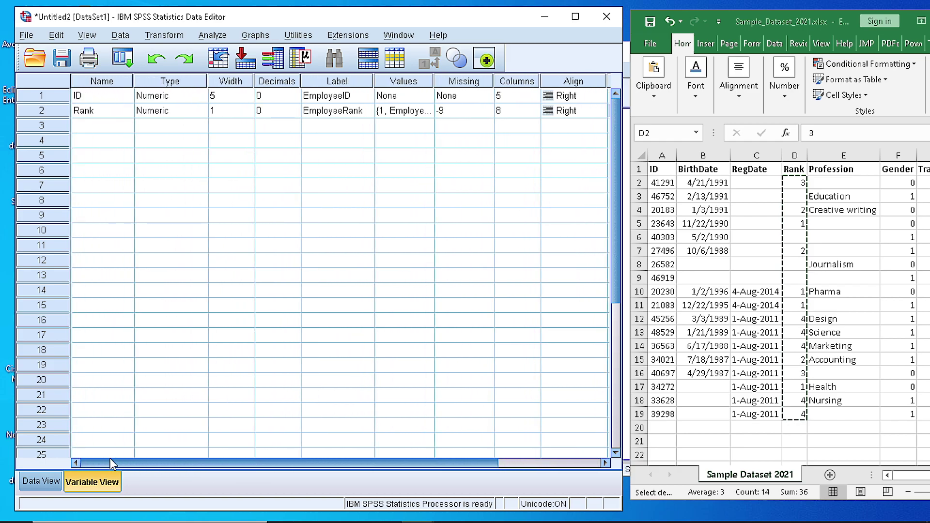
{"action": "left_click", "coordinate": [28, 482]}
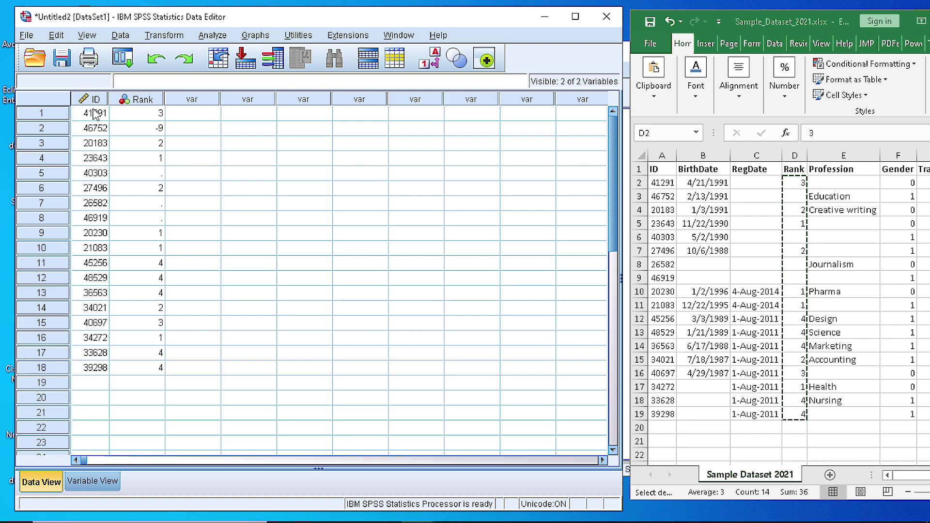
{"action": "left_click", "coordinate": [160, 98]}
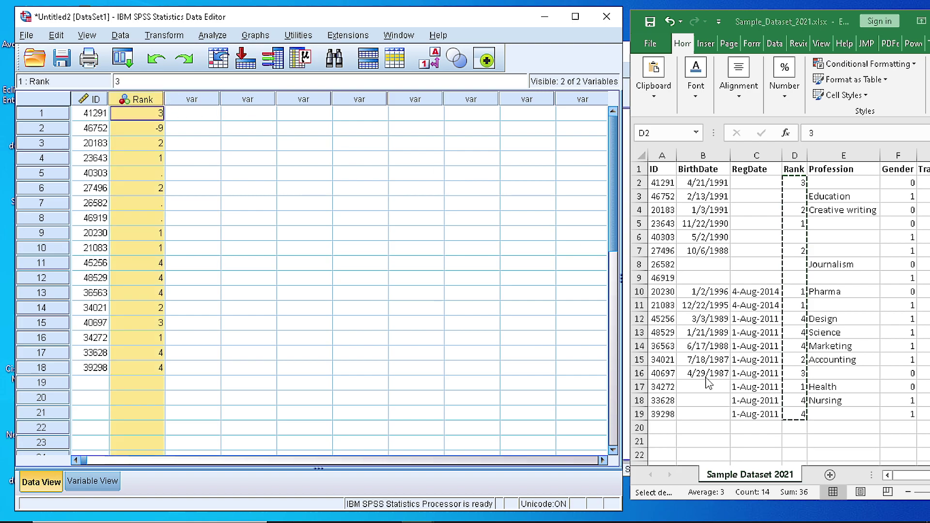
Step: Examine the Excel dataset's remaining columns through Resident, moving the workbook window to show more of them
{"action": "left_click", "coordinate": [777, 123]}
{"action": "key", "text": "Up"}
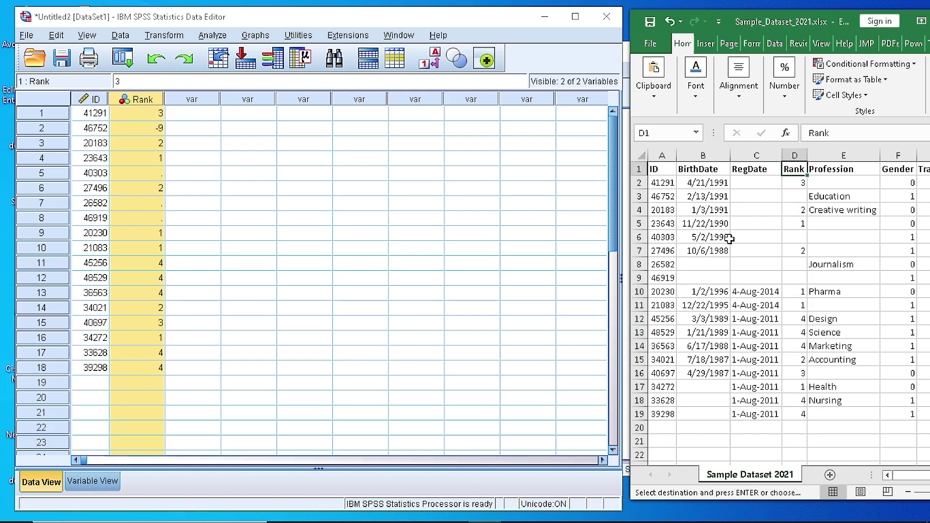
{"action": "key", "text": "Right"}
{"action": "key", "text": "Right"}
{"action": "key", "text": "Right"}
{"action": "key", "text": "Right"}
{"action": "key", "text": "Right"}
{"action": "key", "text": "Right"}
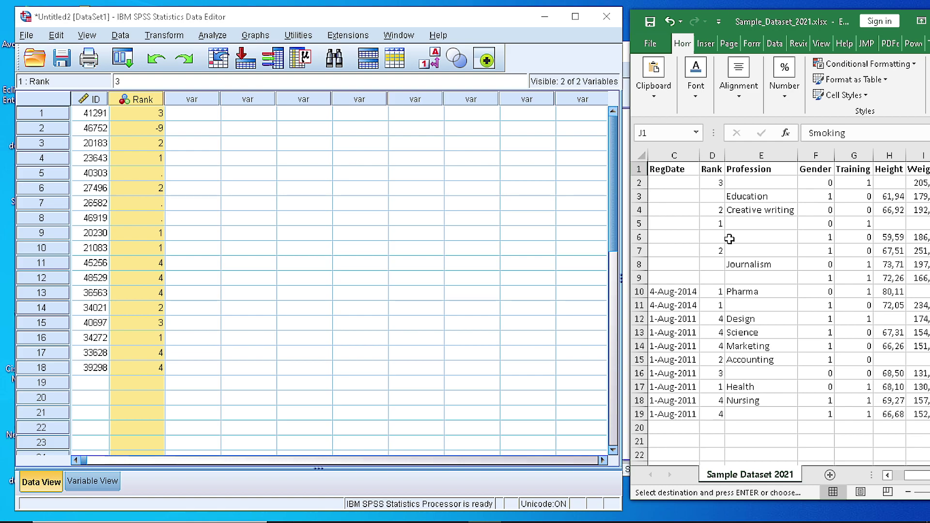
{"action": "left_click_drag", "start_coordinate": [811, 22], "coordinate": [673, 21]}
{"action": "left_click_drag", "start_coordinate": [775, 469], "coordinate": [806, 468]}
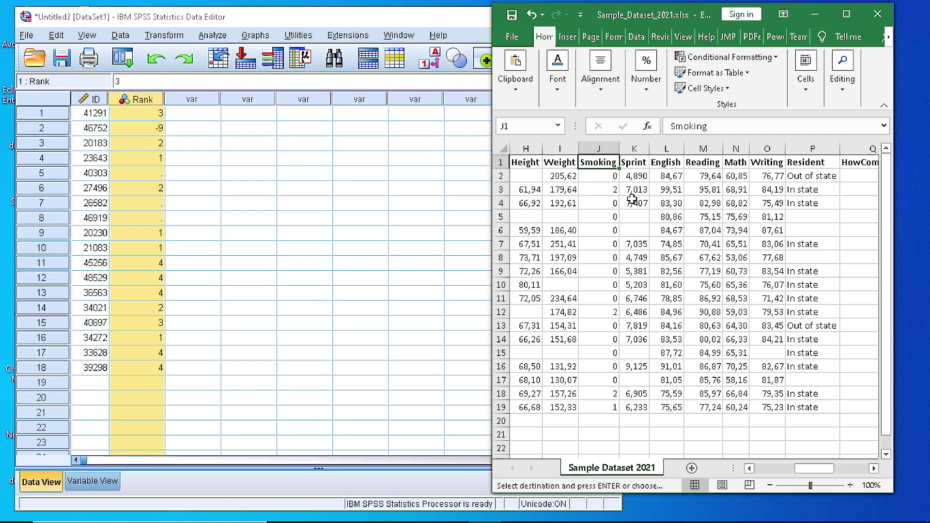
Step: Widen the SPSS window so all variable attributes through Role fit, and compare the variable definitions with the data
{"action": "left_click", "coordinate": [156, 207]}
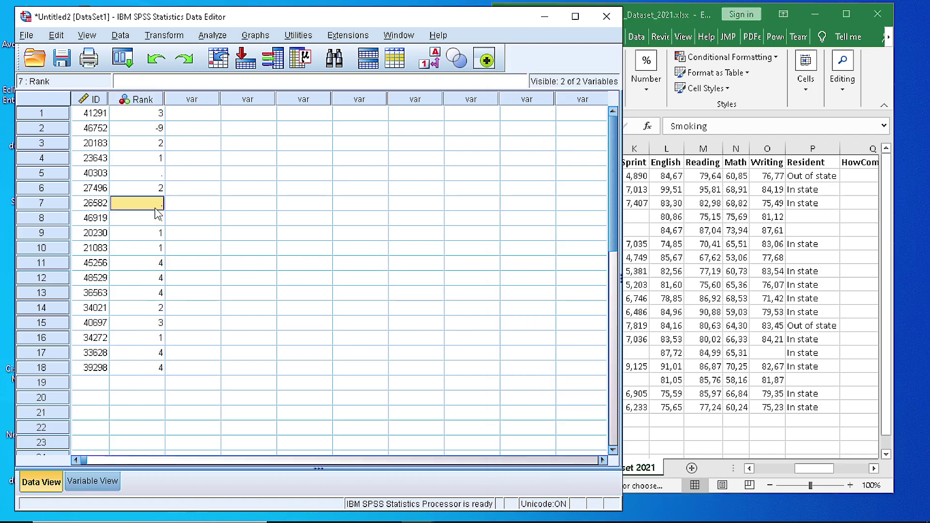
{"action": "left_click", "coordinate": [92, 480]}
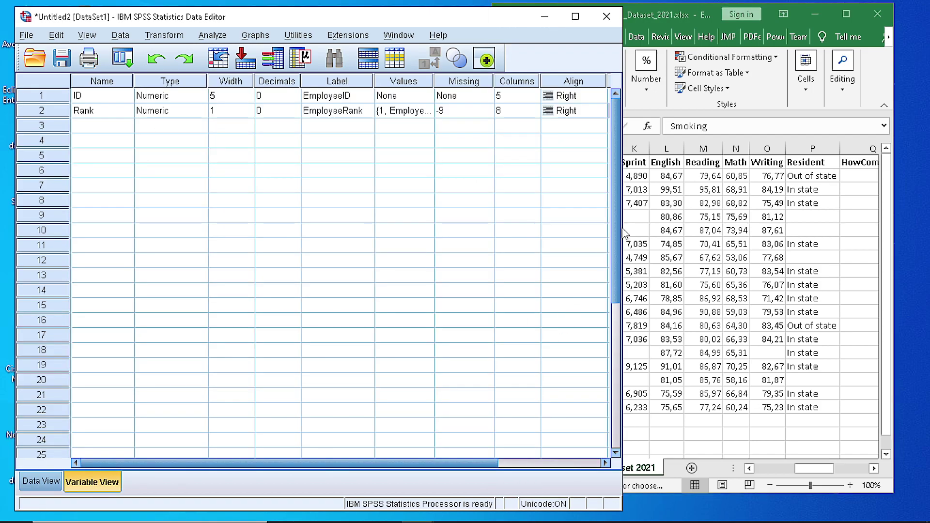
{"action": "left_click_drag", "start_coordinate": [624, 233], "coordinate": [872, 228]}
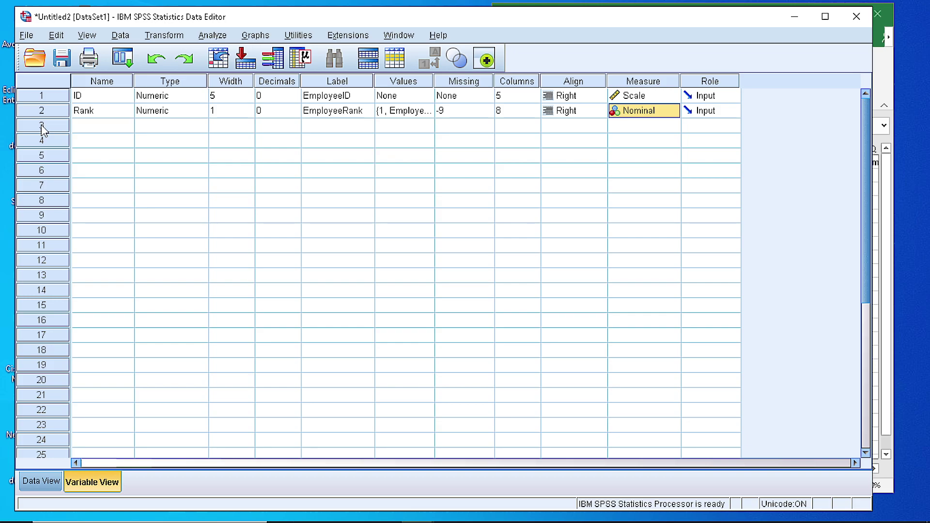
{"action": "left_click", "coordinate": [39, 481]}
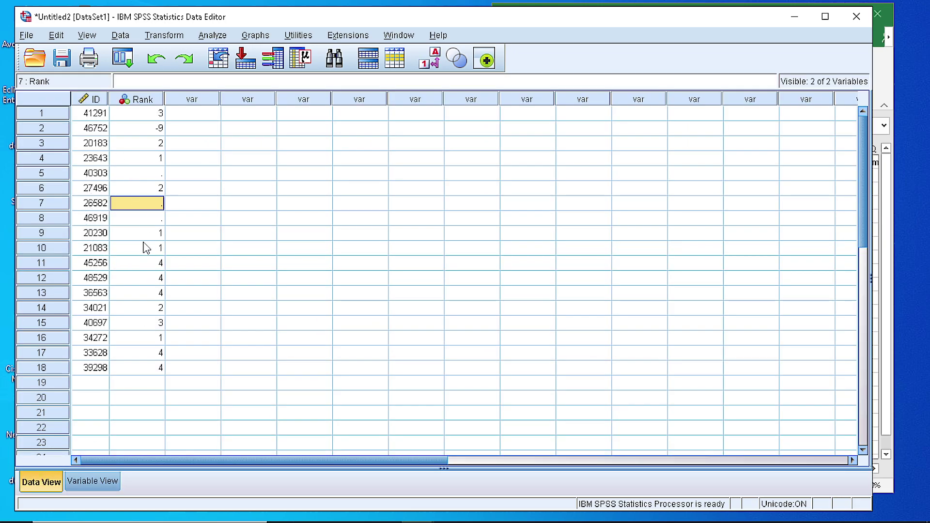
{"action": "left_click", "coordinate": [84, 479]}
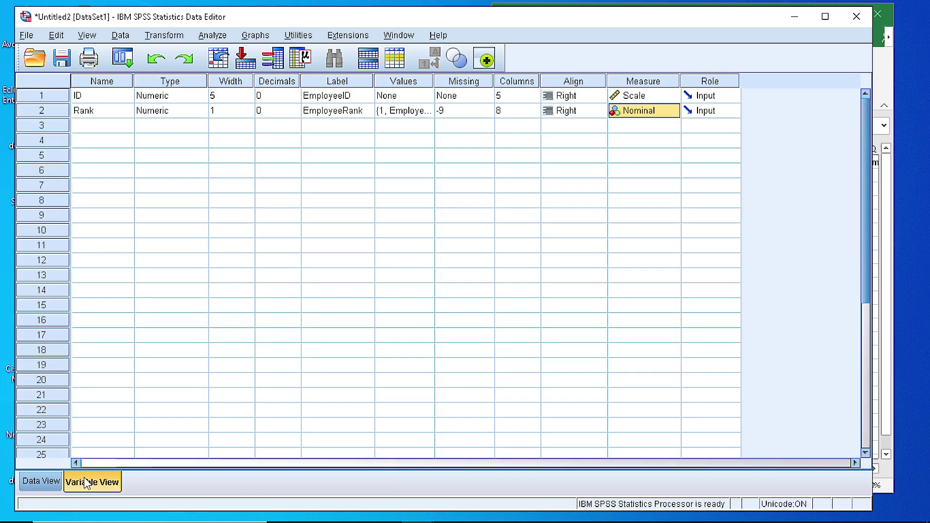
Step: Scan the EmployeeRank variable's data with Define Variable Properties
{"action": "left_click", "coordinate": [121, 38]}
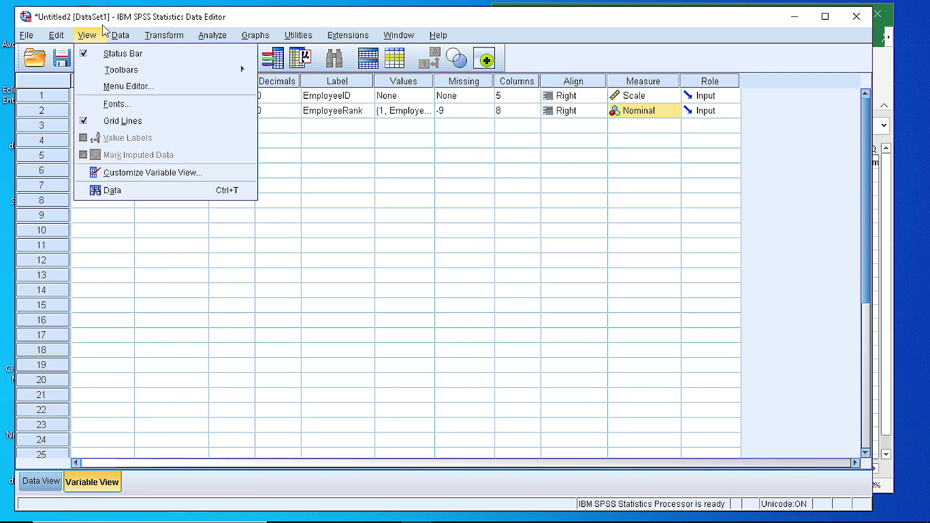
{"action": "left_click", "coordinate": [121, 38]}
{"action": "left_click", "coordinate": [121, 38]}
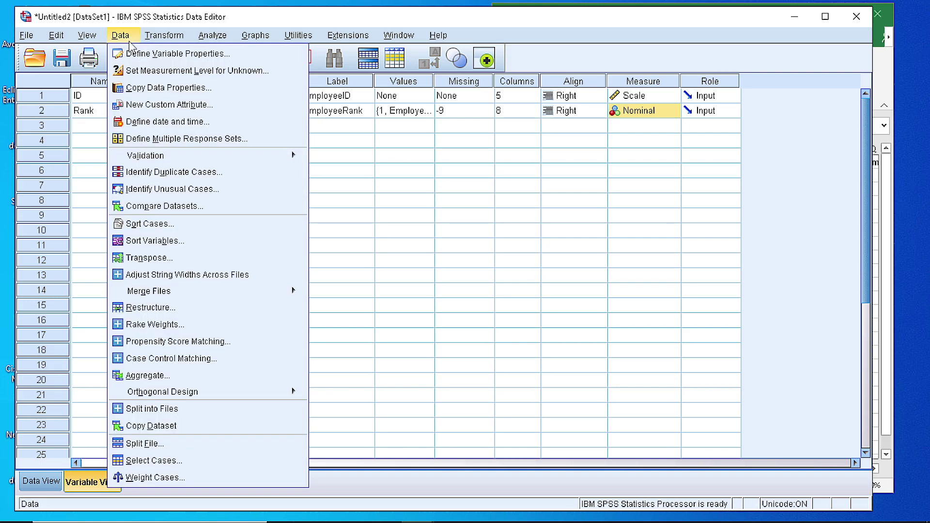
{"action": "left_click", "coordinate": [154, 54]}
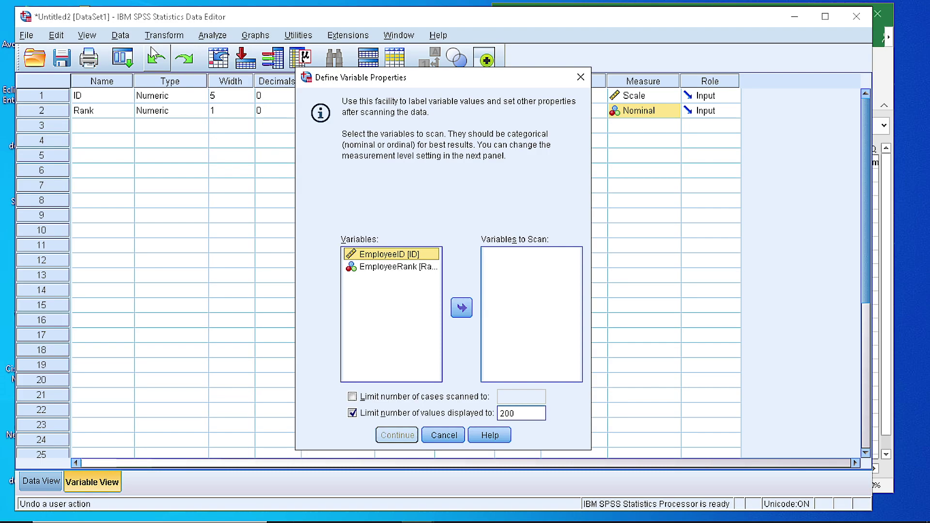
{"action": "left_click", "coordinate": [385, 268]}
{"action": "left_click", "coordinate": [461, 308]}
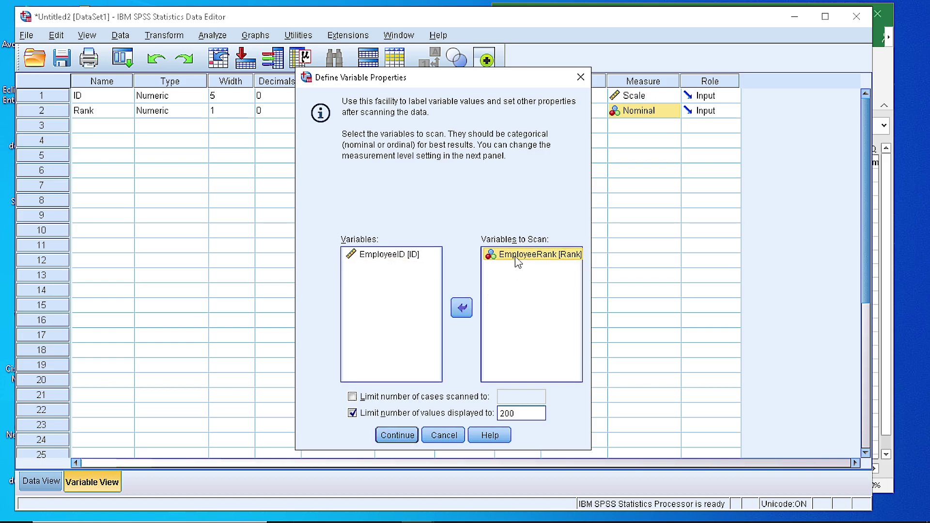
{"action": "left_click", "coordinate": [395, 435]}
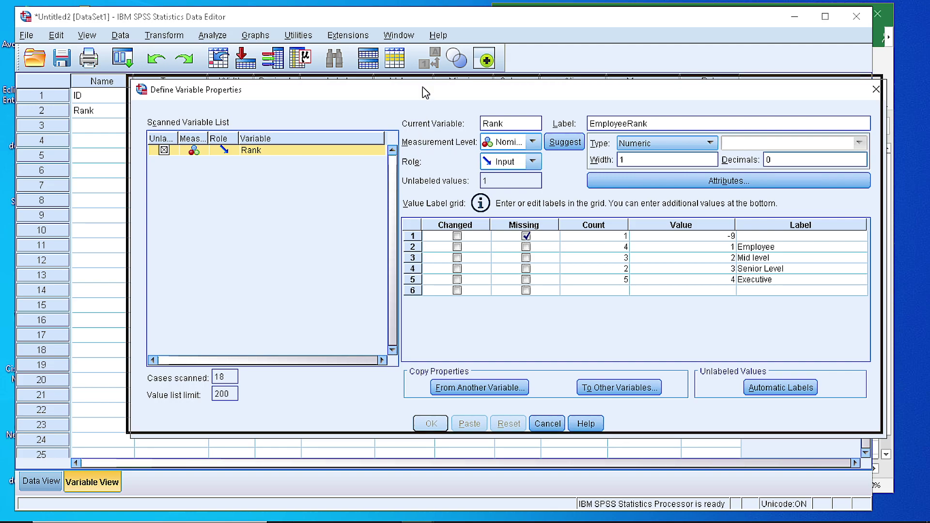
Step: Enlarge the Define Variable Properties dialog, examine Rank's label, type, measurement level, role and value labels, and close it without applying changes
{"action": "left_click_drag", "start_coordinate": [422, 87], "coordinate": [353, 69]}
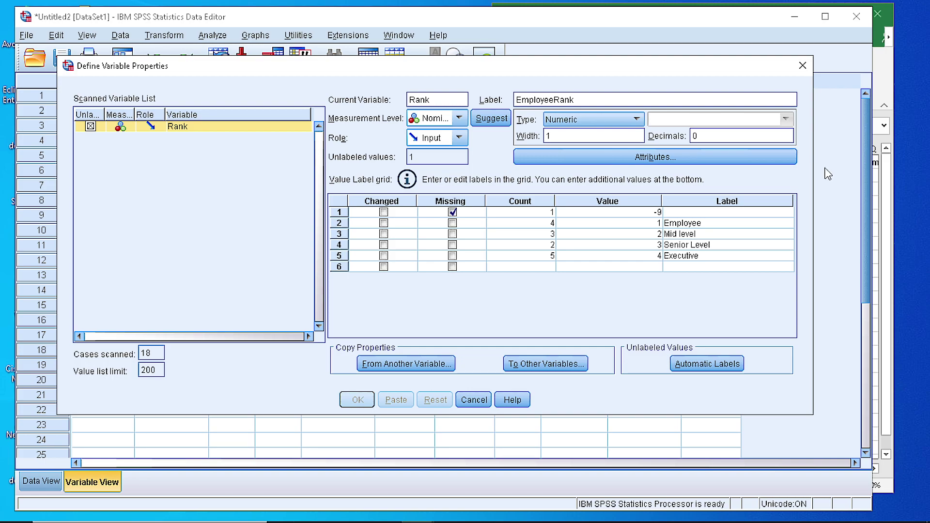
{"action": "left_click_drag", "start_coordinate": [813, 168], "coordinate": [896, 161]}
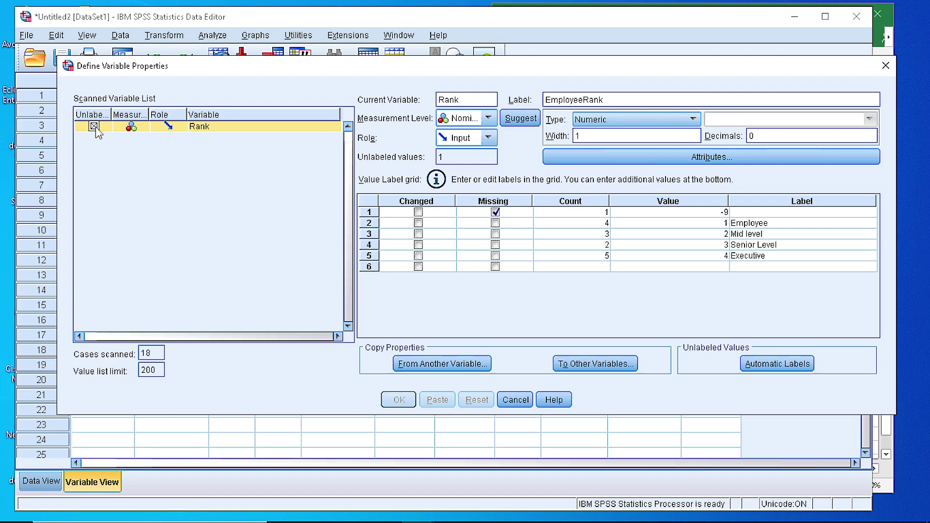
{"action": "left_click", "coordinate": [589, 101]}
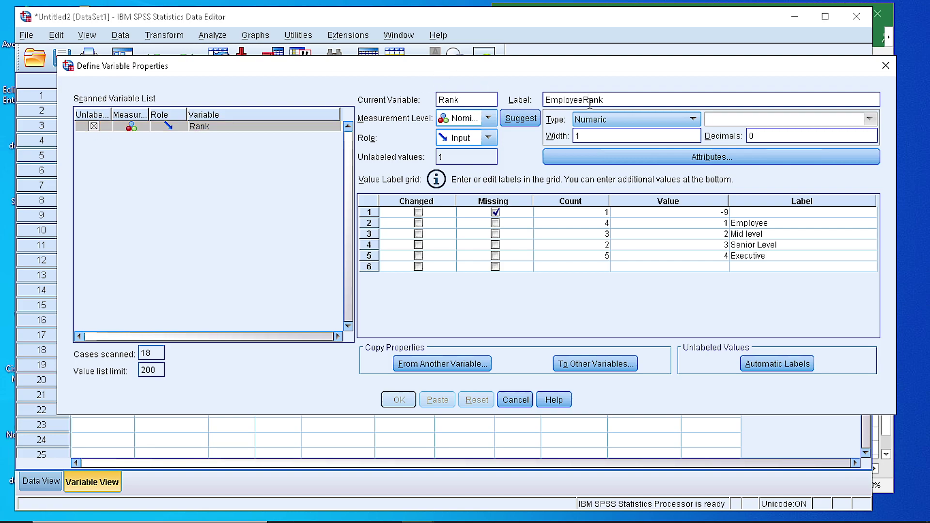
{"action": "left_click", "coordinate": [603, 120]}
{"action": "left_click", "coordinate": [593, 129]}
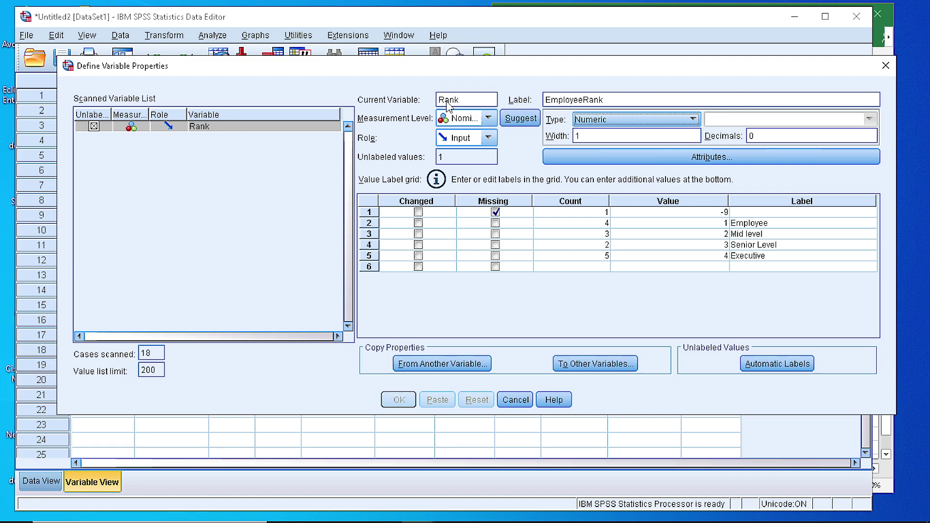
{"action": "left_click", "coordinate": [467, 119]}
{"action": "left_click", "coordinate": [467, 121]}
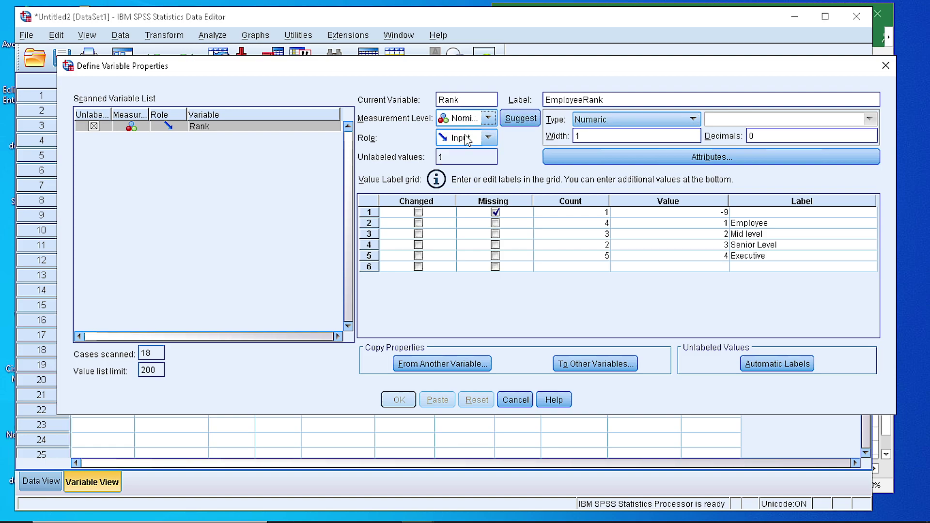
{"action": "left_click", "coordinate": [466, 139]}
{"action": "left_click", "coordinate": [466, 140]}
{"action": "left_click", "coordinate": [516, 411]}
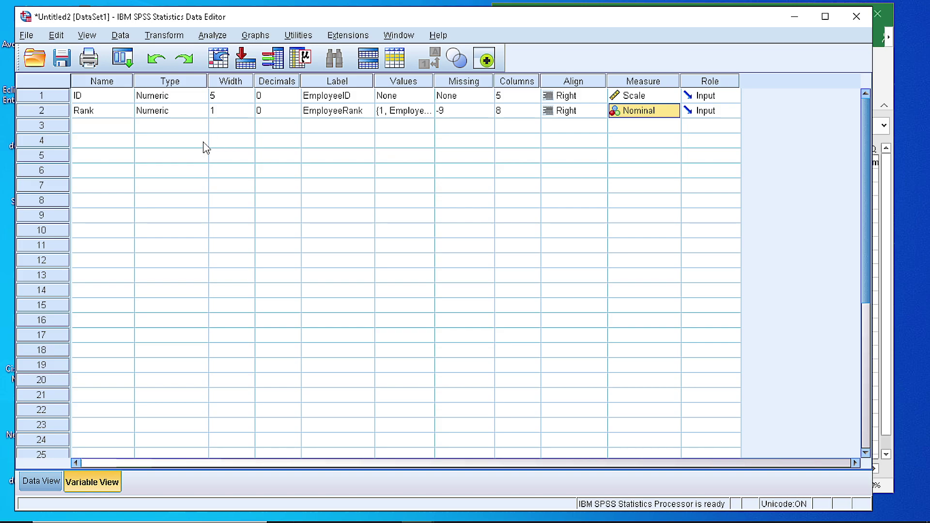
Step: Look up the command for saving the dataset, and compare the ID and Rank variable definitions with their data
{"action": "left_click", "coordinate": [26, 39]}
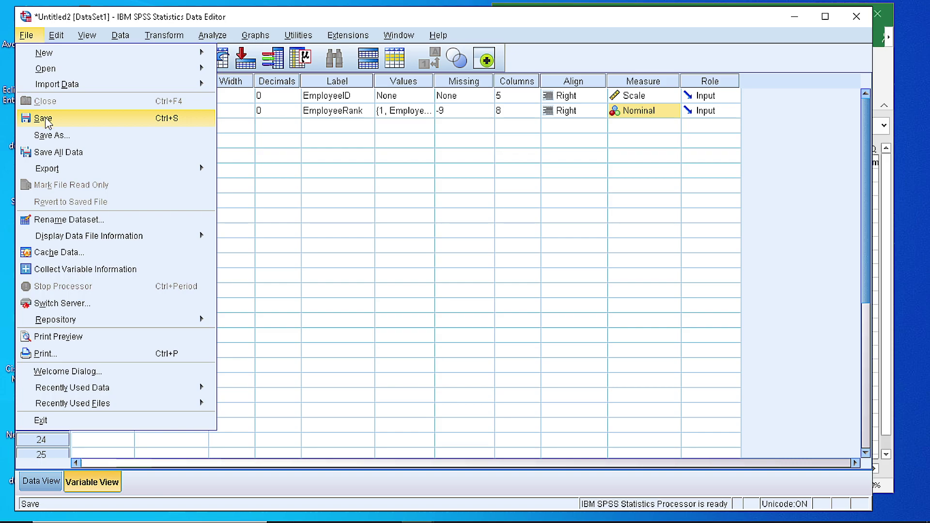
{"action": "left_click", "coordinate": [278, 125]}
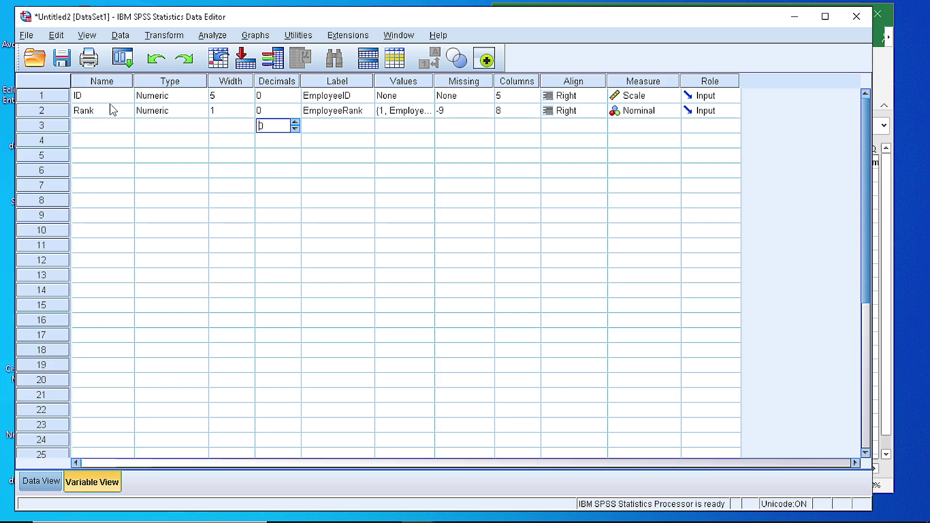
{"action": "left_click", "coordinate": [32, 481]}
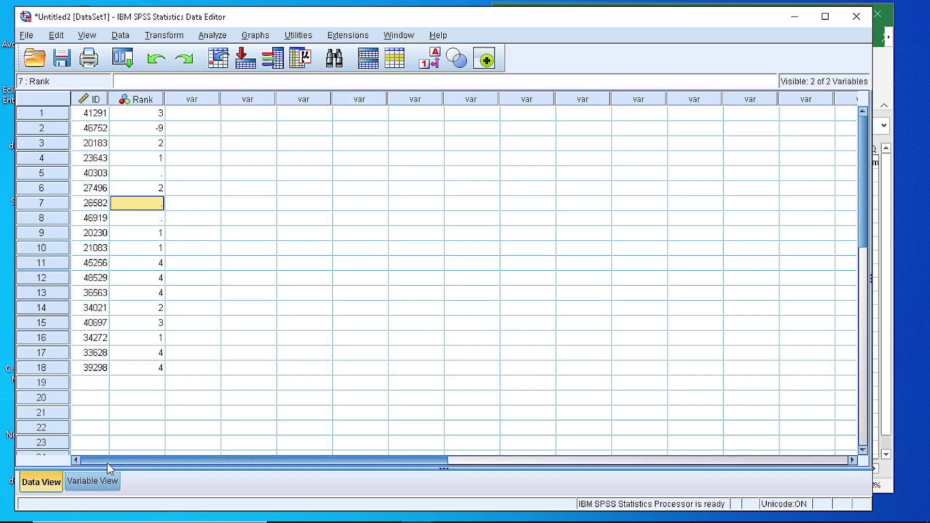
{"action": "left_click", "coordinate": [94, 479]}
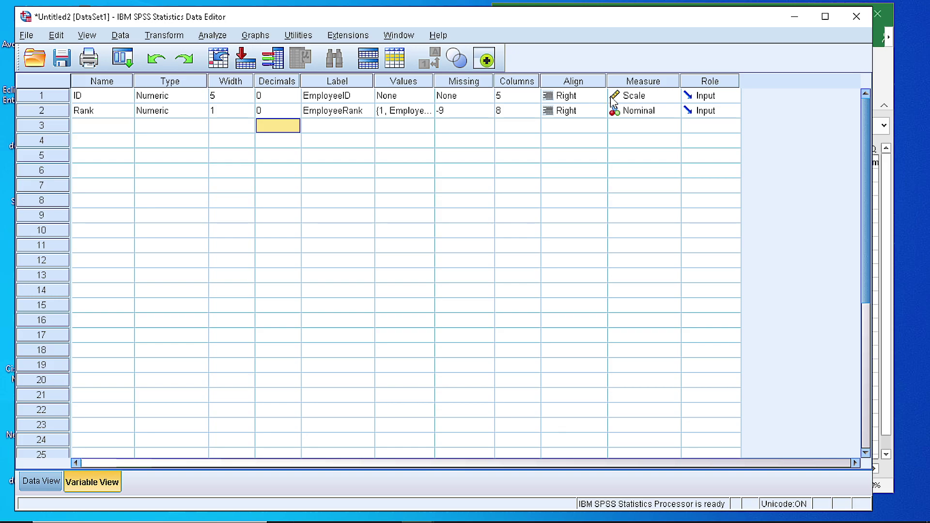
{"action": "left_click", "coordinate": [38, 482]}
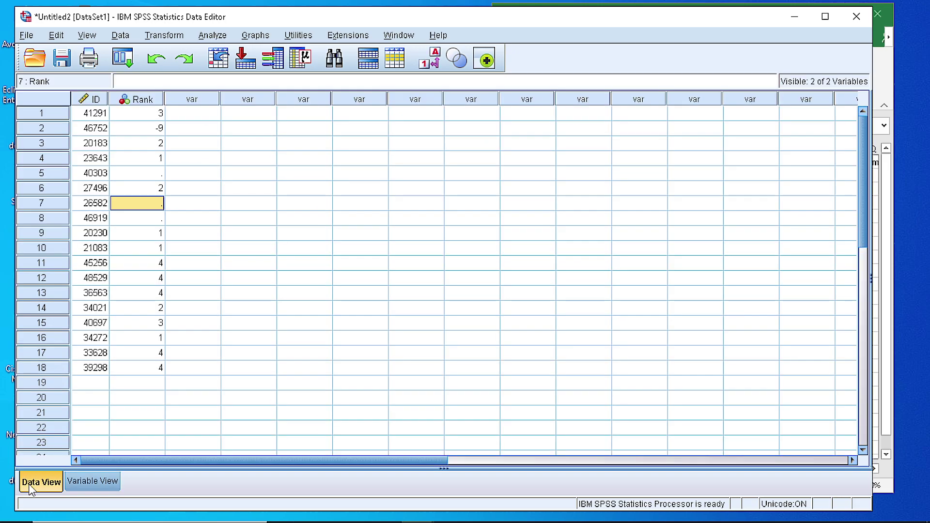
Step: Compare the missing Rank entry in row 5 with the blank Weight cell I5 in the Excel workbook, and return to SPSS
{"action": "left_click", "coordinate": [141, 176]}
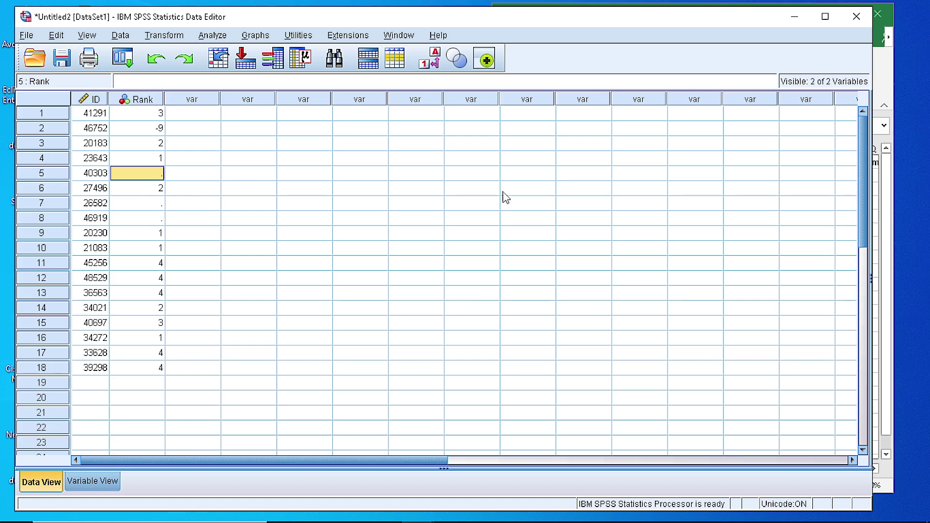
{"action": "left_click", "coordinate": [886, 73]}
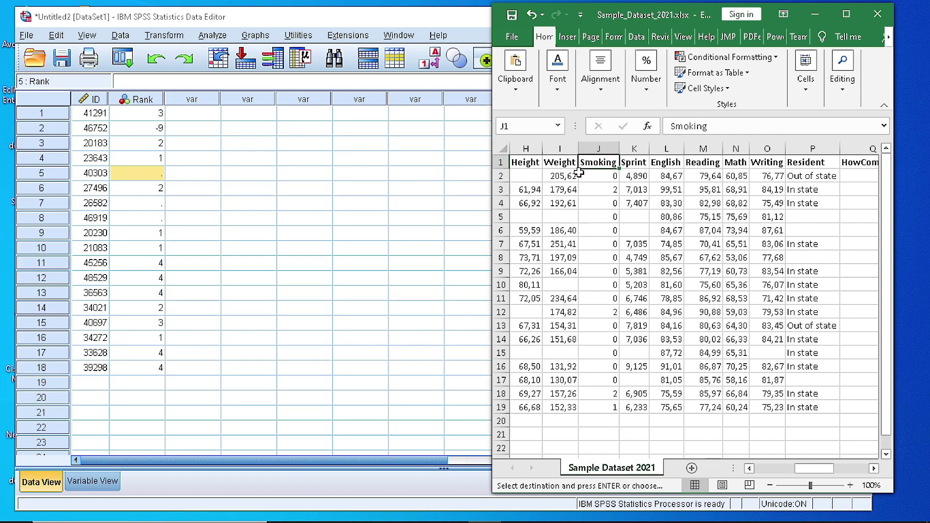
{"action": "left_click", "coordinate": [556, 213]}
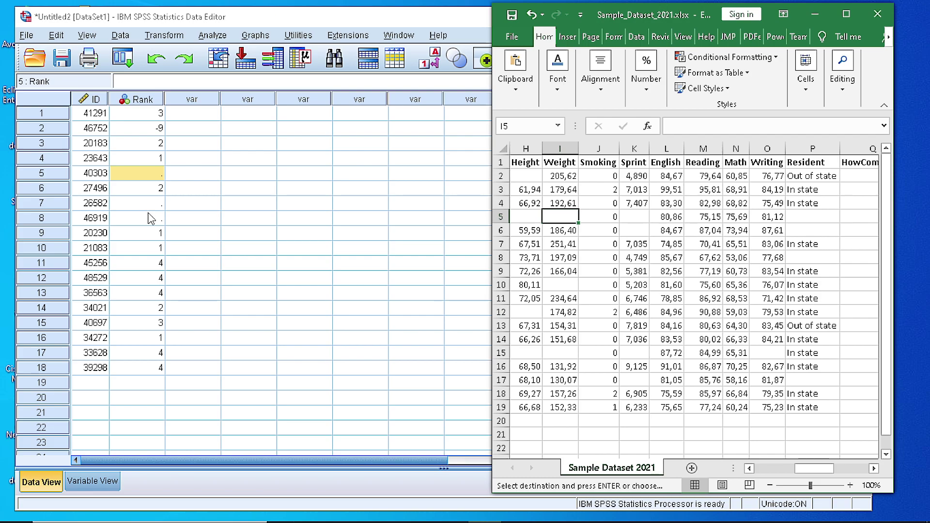
{"action": "left_click", "coordinate": [244, 218]}
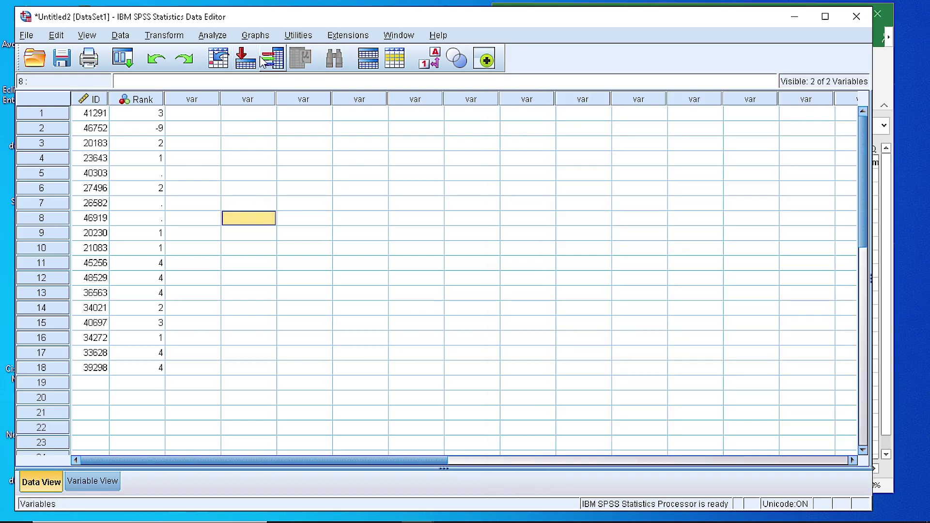